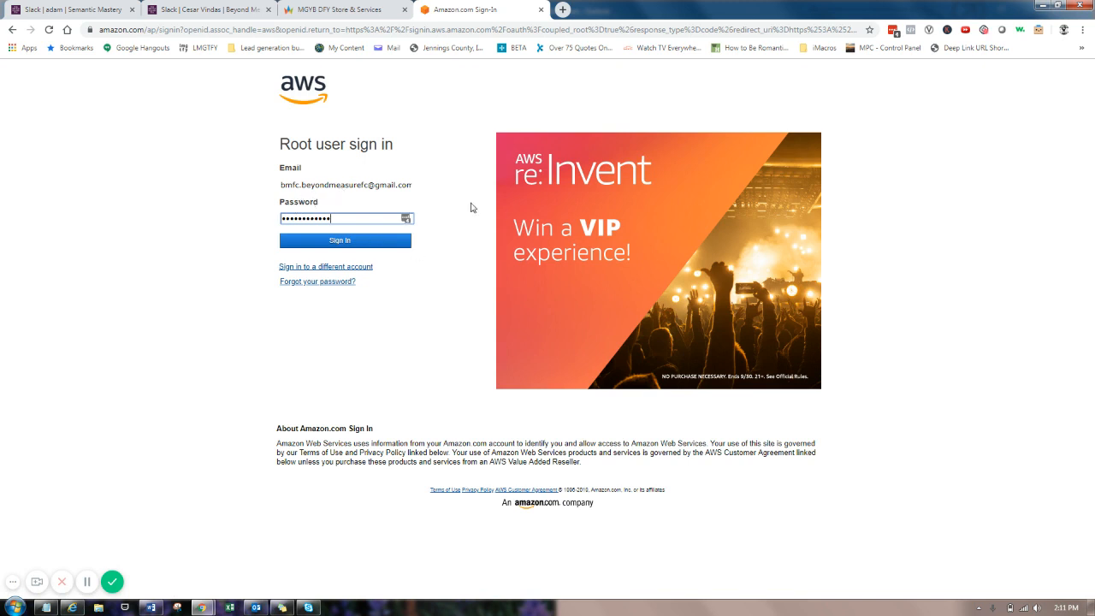
Step: Sign in to the AWS root account and start adding a new user in IAM
click(340, 243)
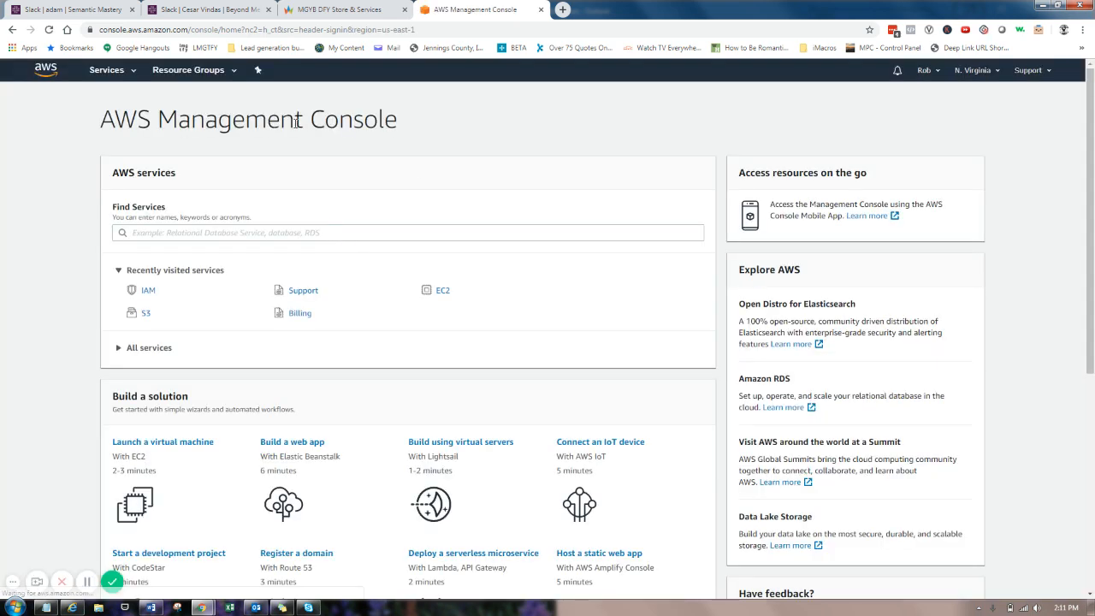
click(135, 73)
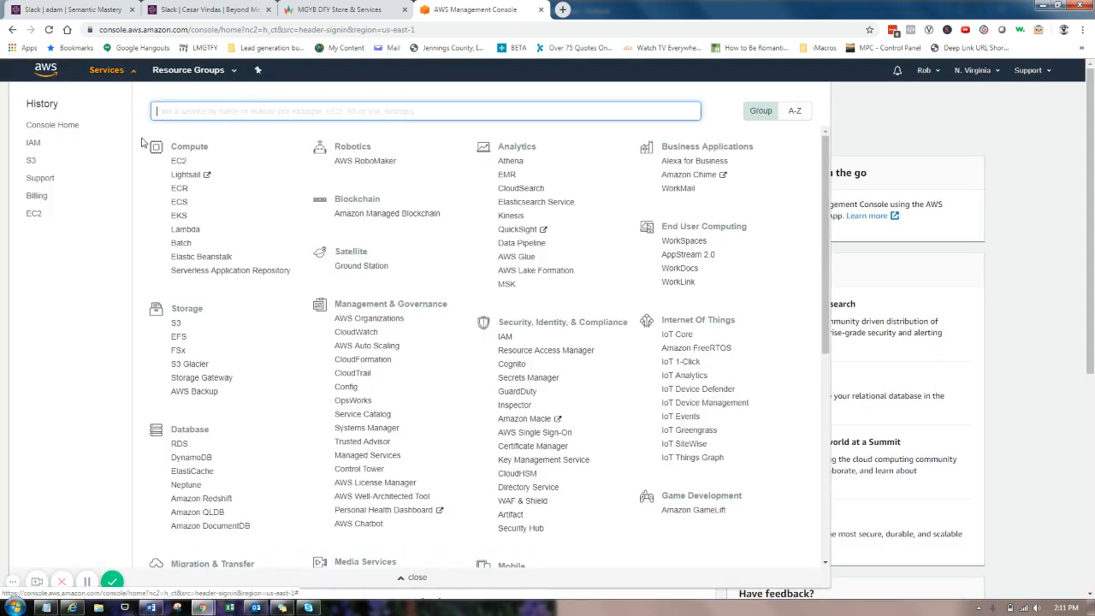
click(505, 339)
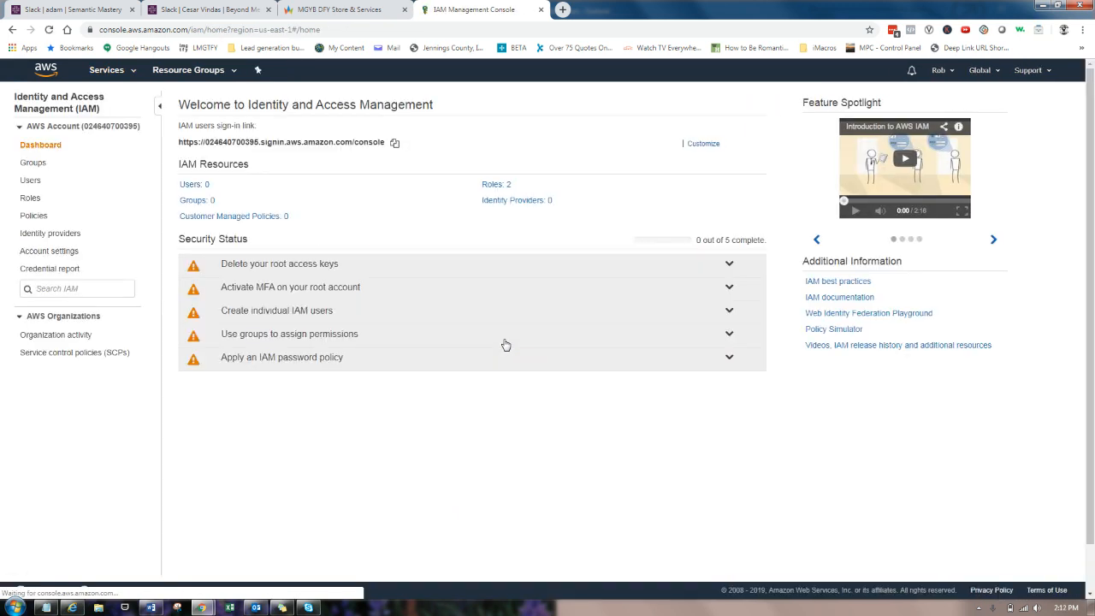
click(31, 182)
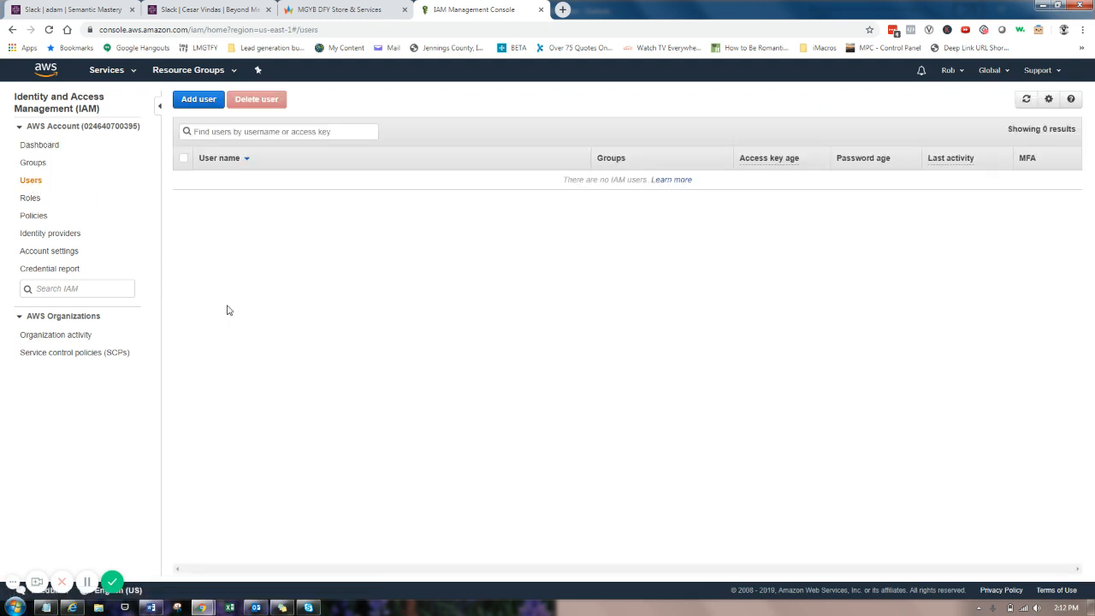
click(205, 101)
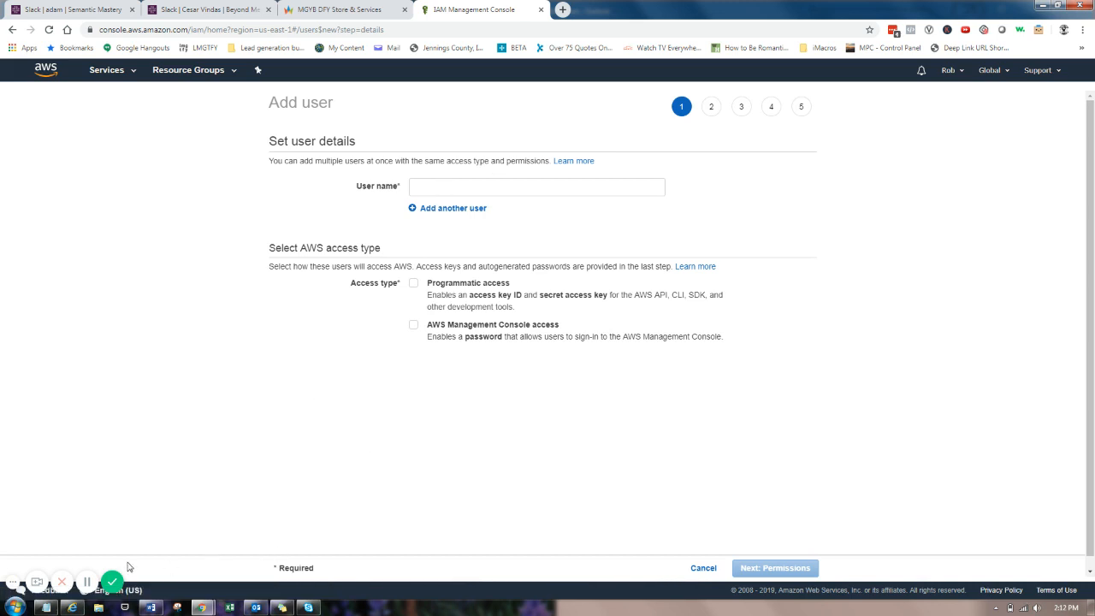
Step: Switch to the Notepad credentials note, narrow its window and move it up beside the Add user form
click(45, 608)
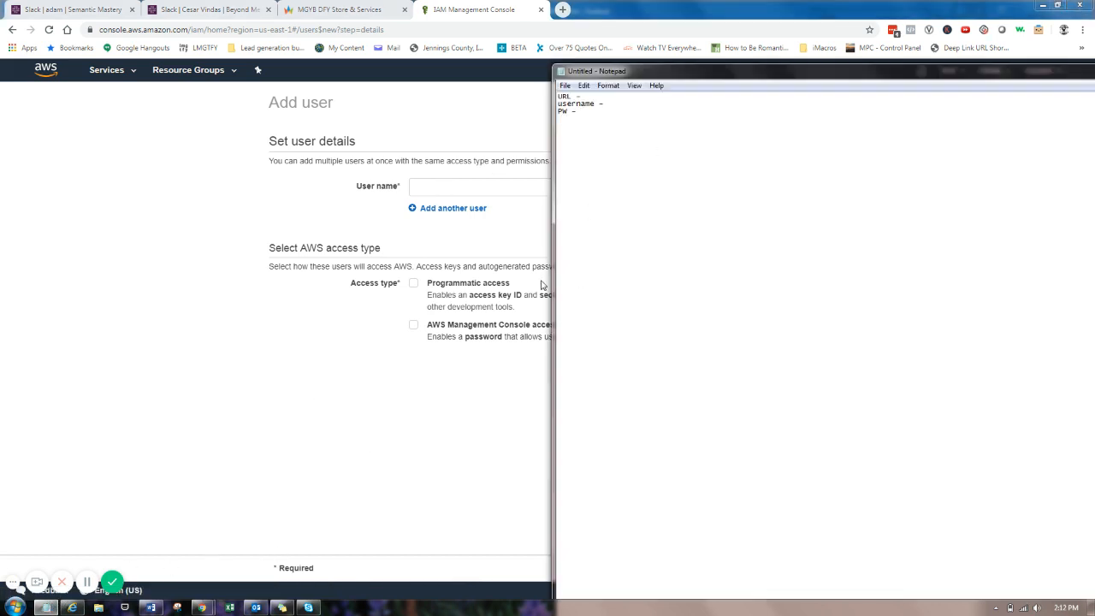
drag(555, 275, 674, 246)
drag(812, 74, 771, 47)
drag(630, 226, 839, 227)
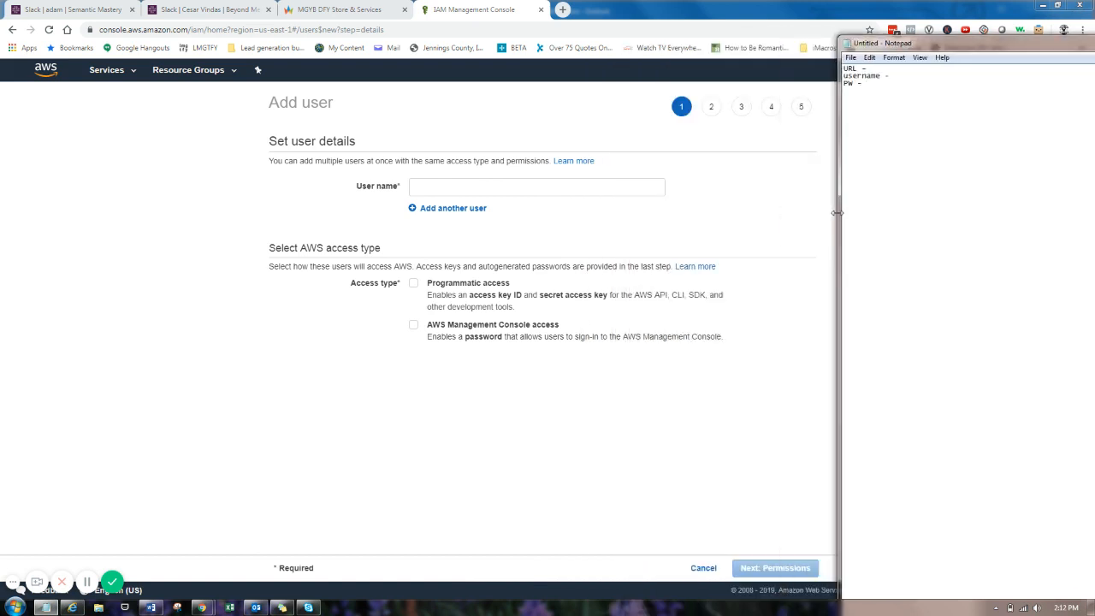
drag(910, 43, 844, 13)
Step: Enter MGYBtest as the new user's name and copy it onto the username line of the Notepad note
click(441, 185)
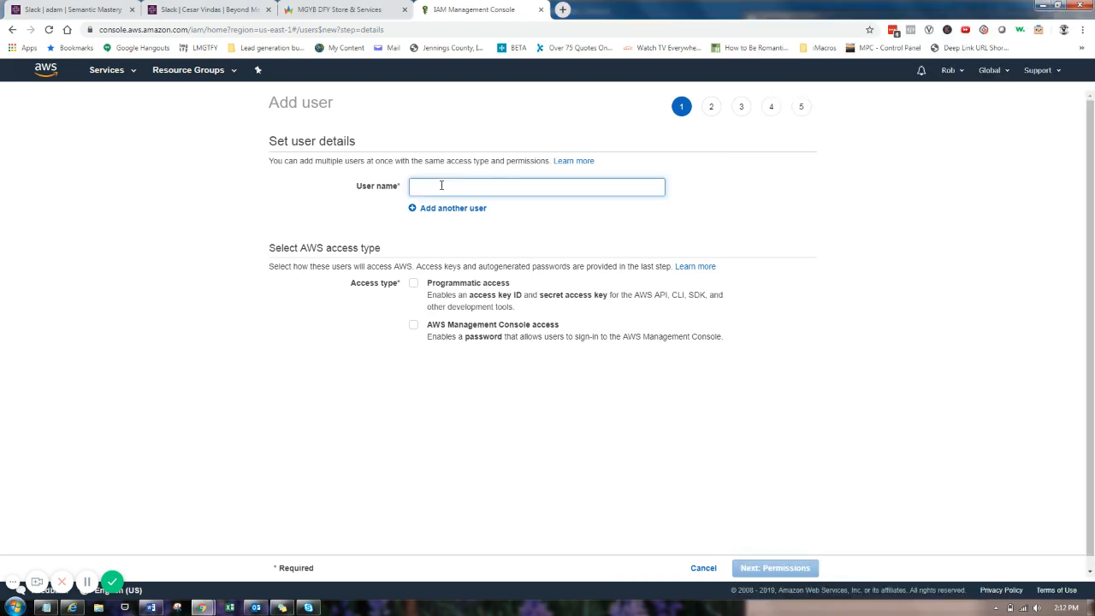
text(MGYBtest)
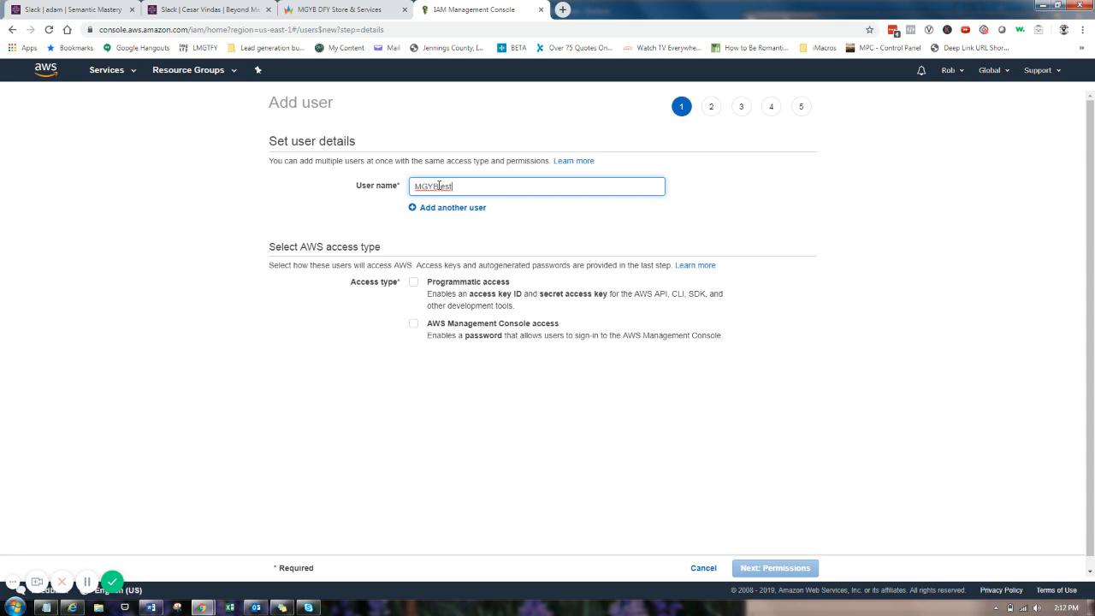
double_click(436, 186)
key(ctrl+c)
click(45, 608)
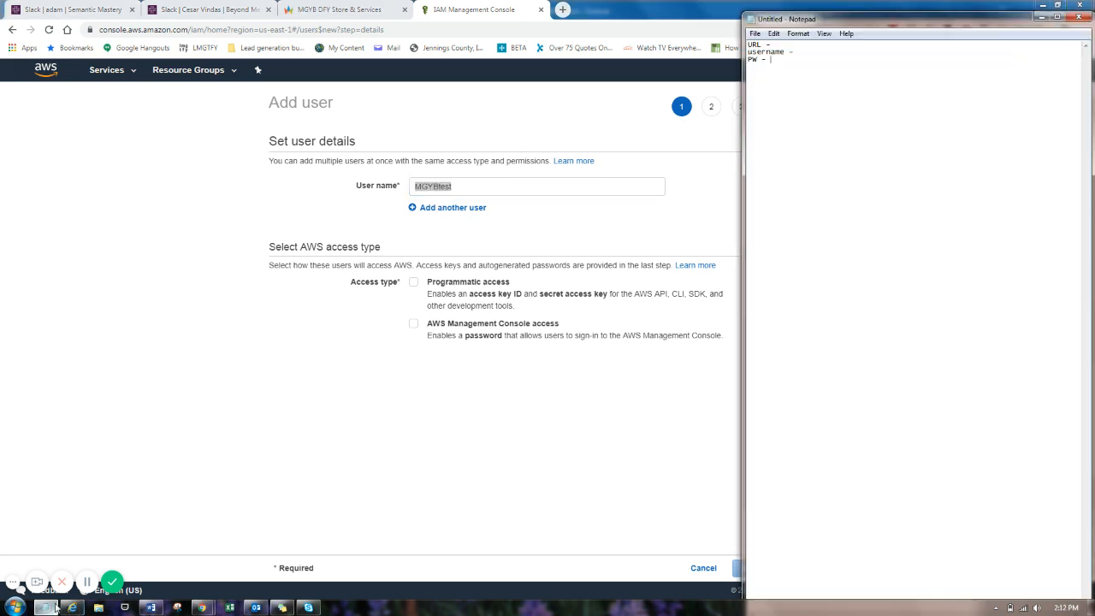
click(797, 51)
key(ctrl+v)
click(541, 248)
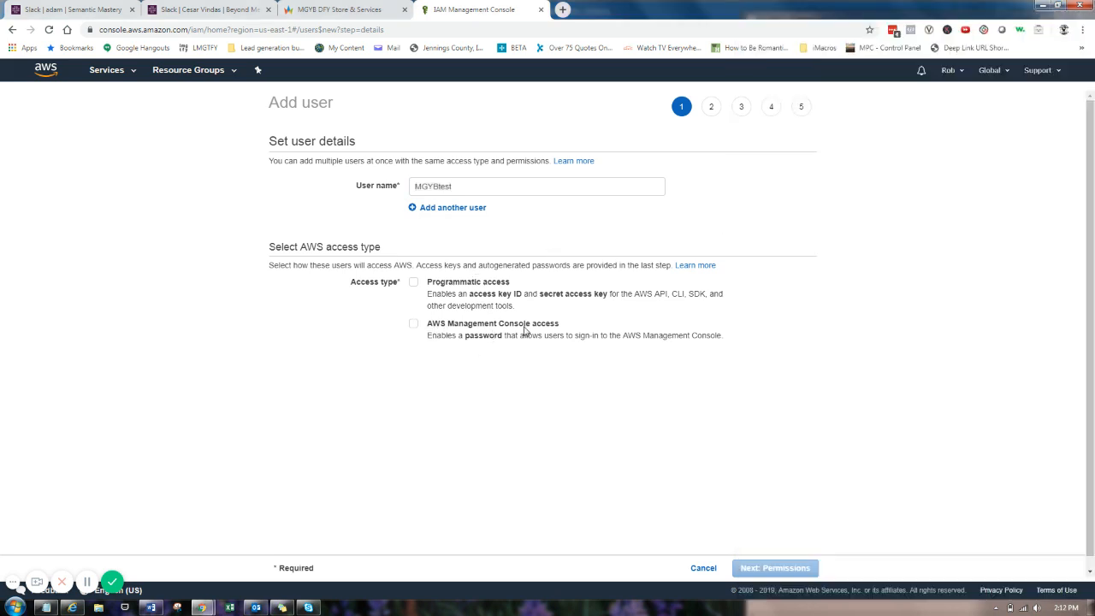
Step: Enable AWS Management Console access and enter a custom console password, making it visible in plain text
click(414, 324)
click(414, 377)
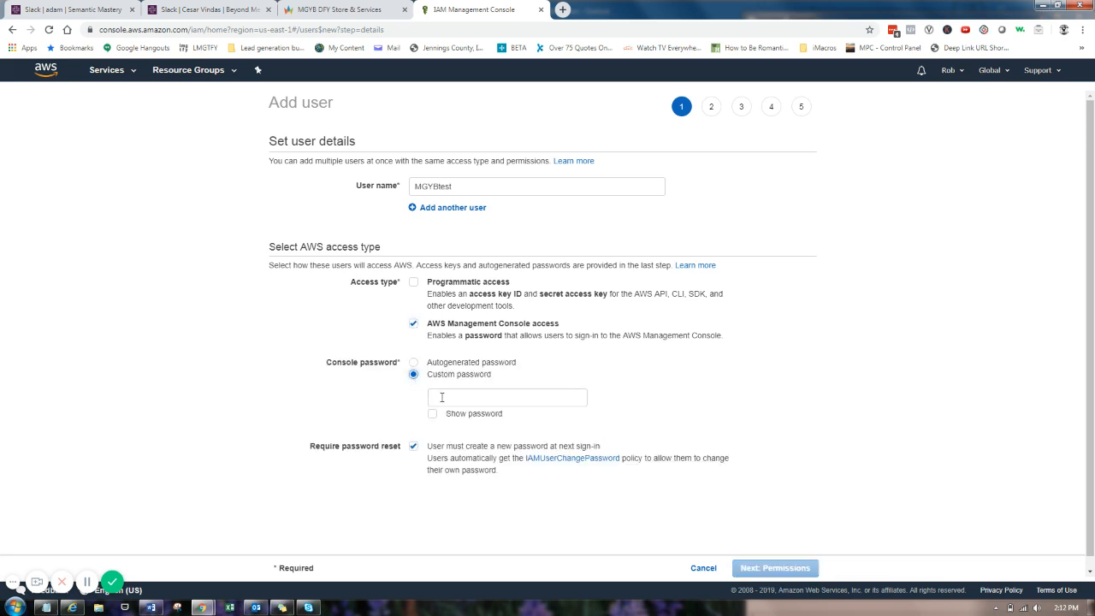
click(445, 397)
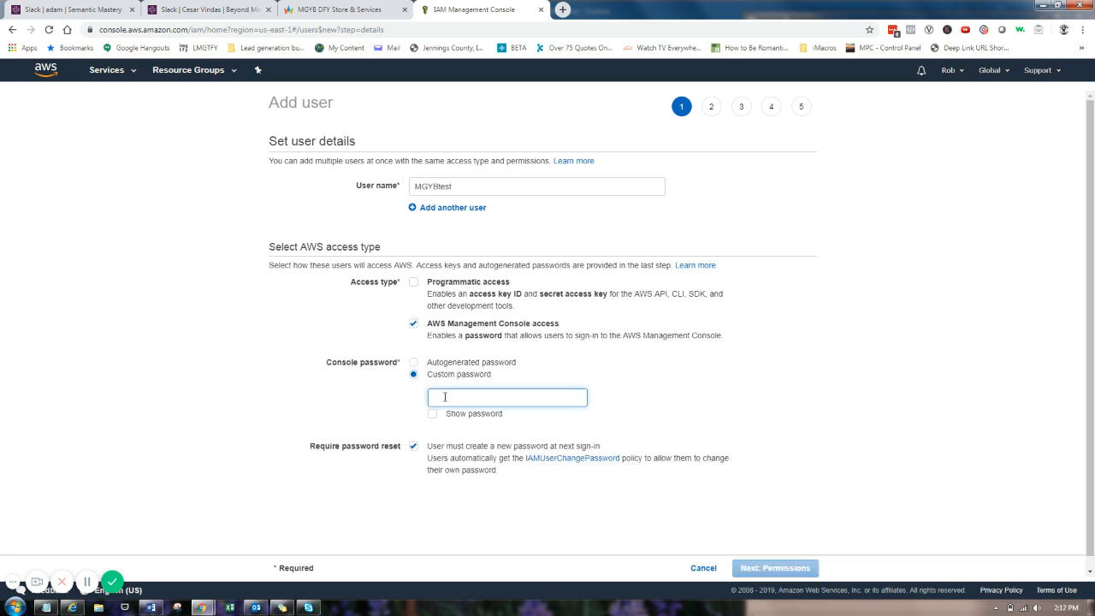
text(••)
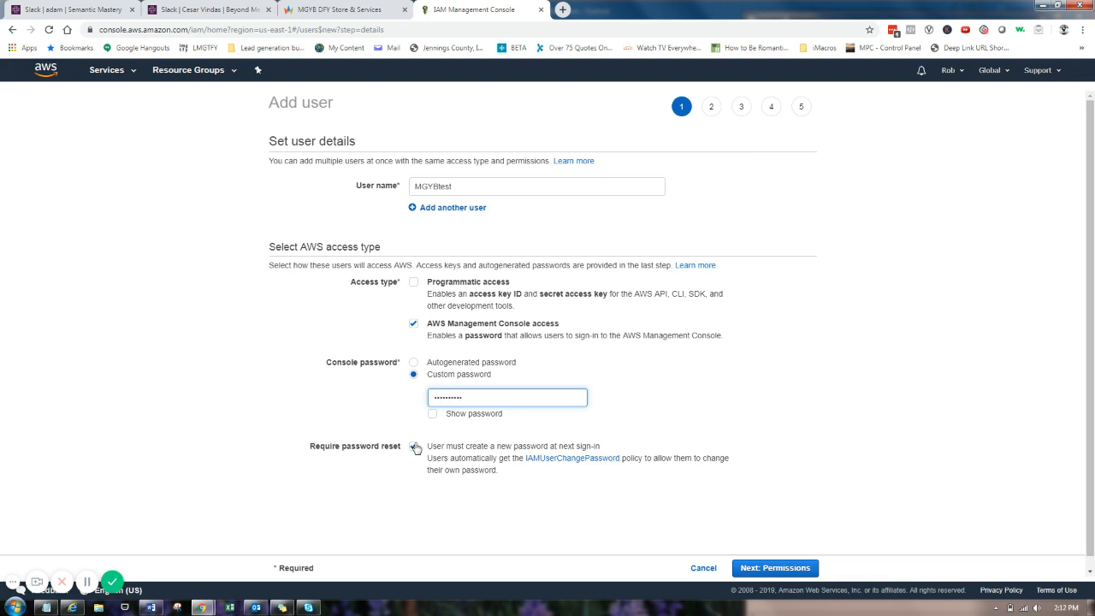
click(432, 414)
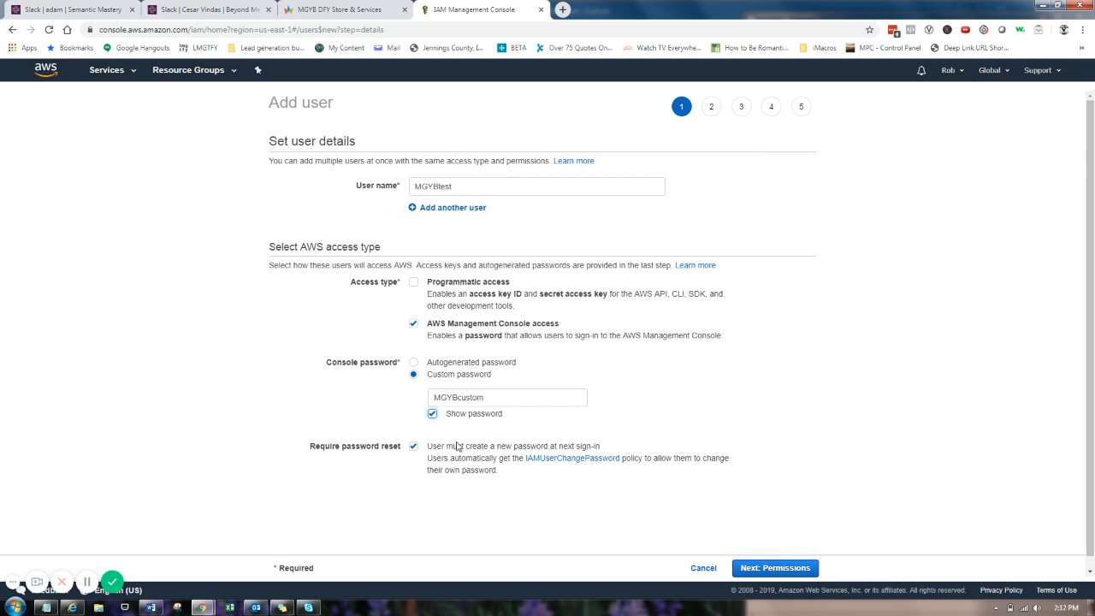
Step: Copy the custom console password onto the PW line of the Notepad note and return to the Add user form
click(453, 397)
double_click(453, 397)
right_click(455, 398)
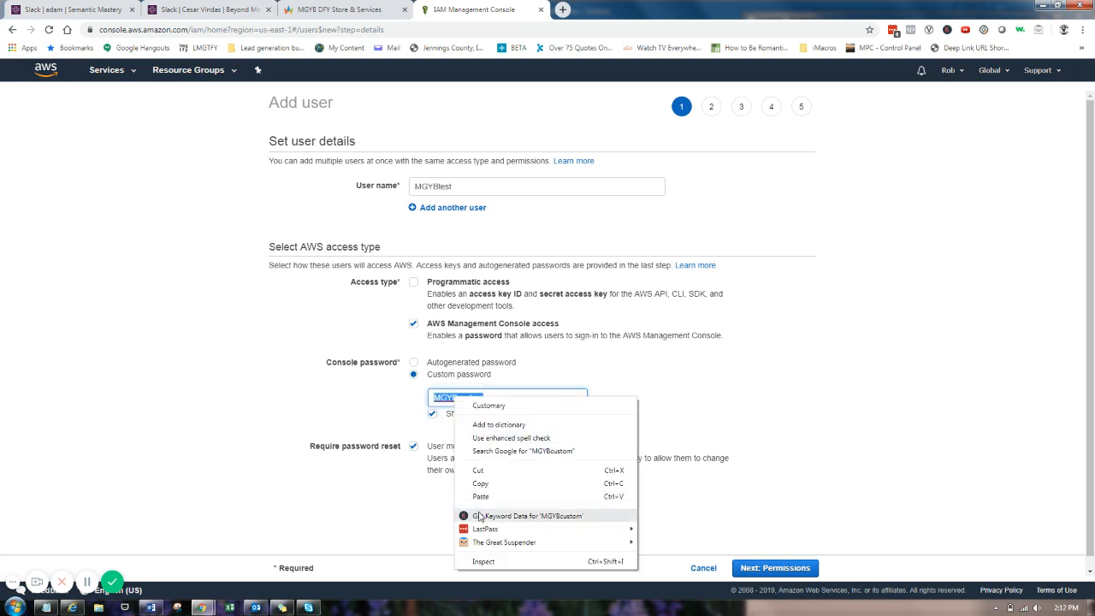
click(480, 483)
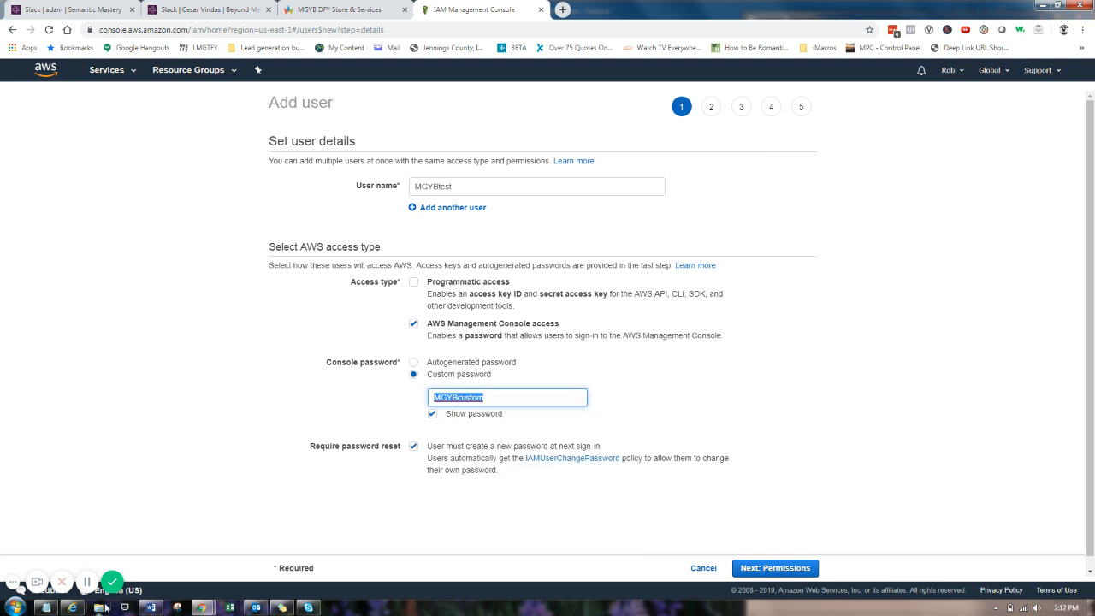
click(46, 608)
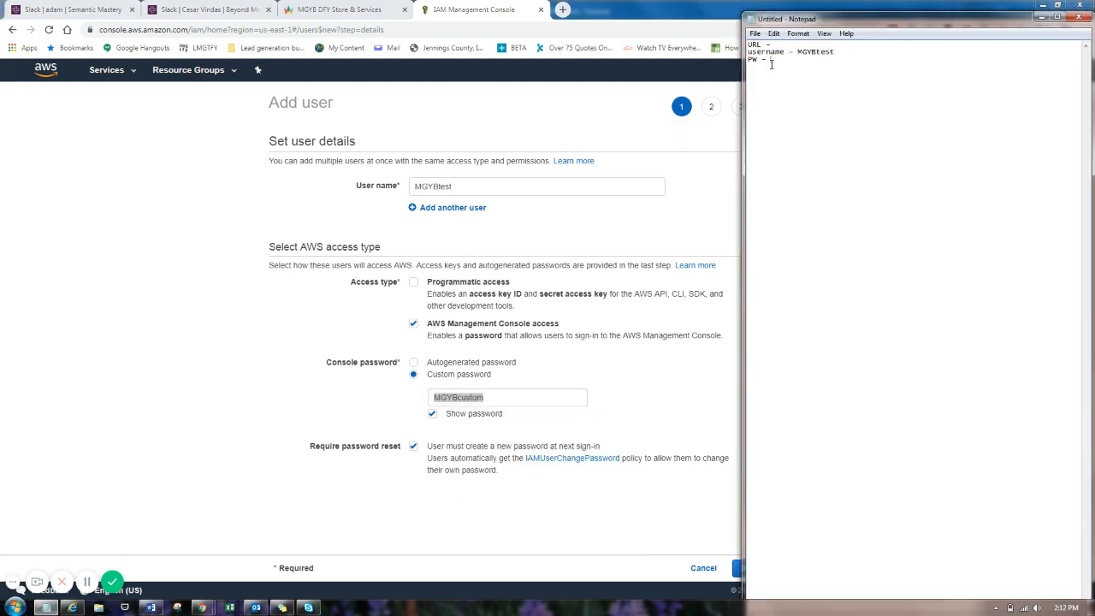
key(ctrl+v)
click(637, 383)
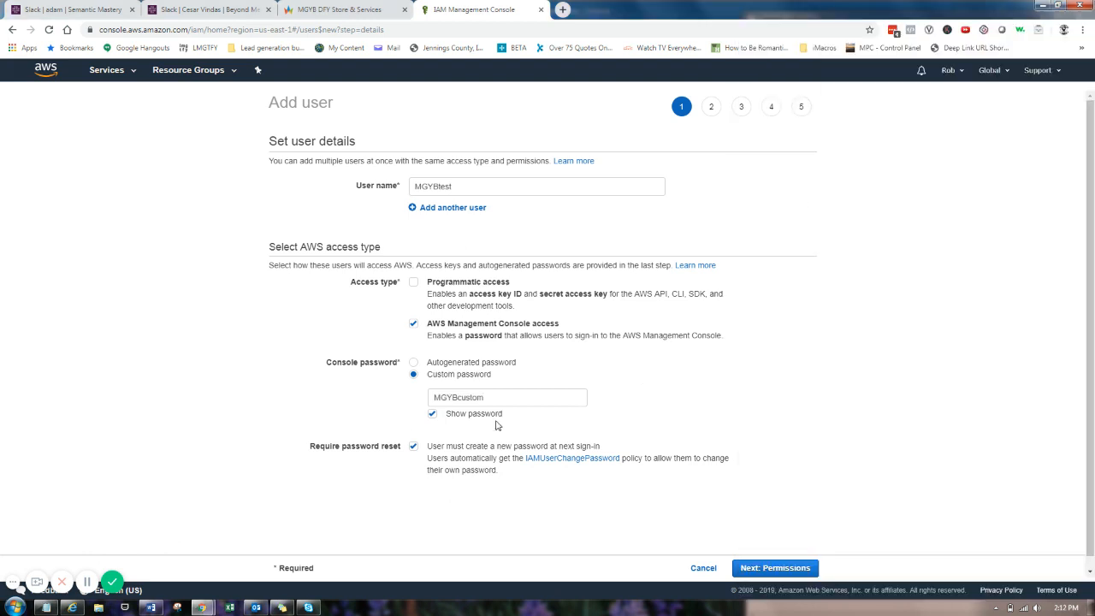
Step: Turn off the required password reset and directly attach the existing AmazonS3FullAccess policy to the user
click(413, 446)
click(755, 567)
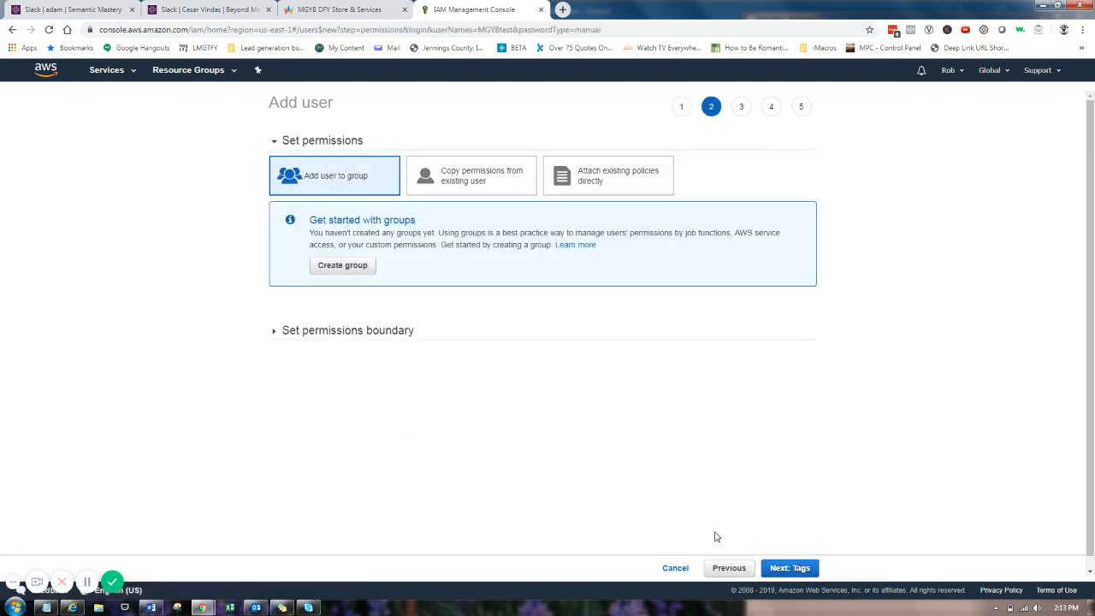
click(613, 177)
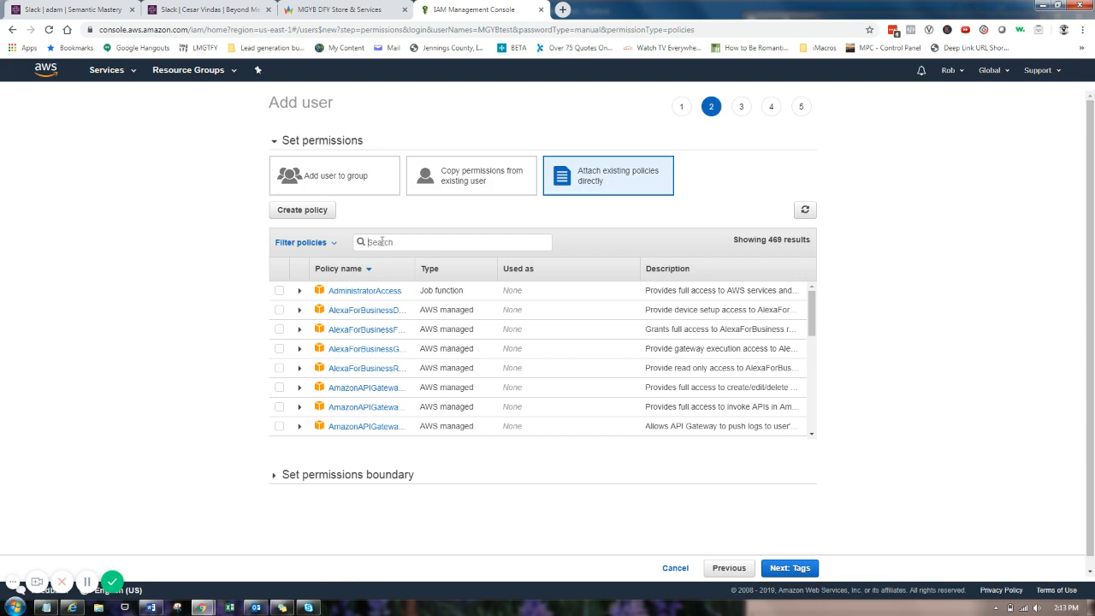
click(382, 242)
text(s3)
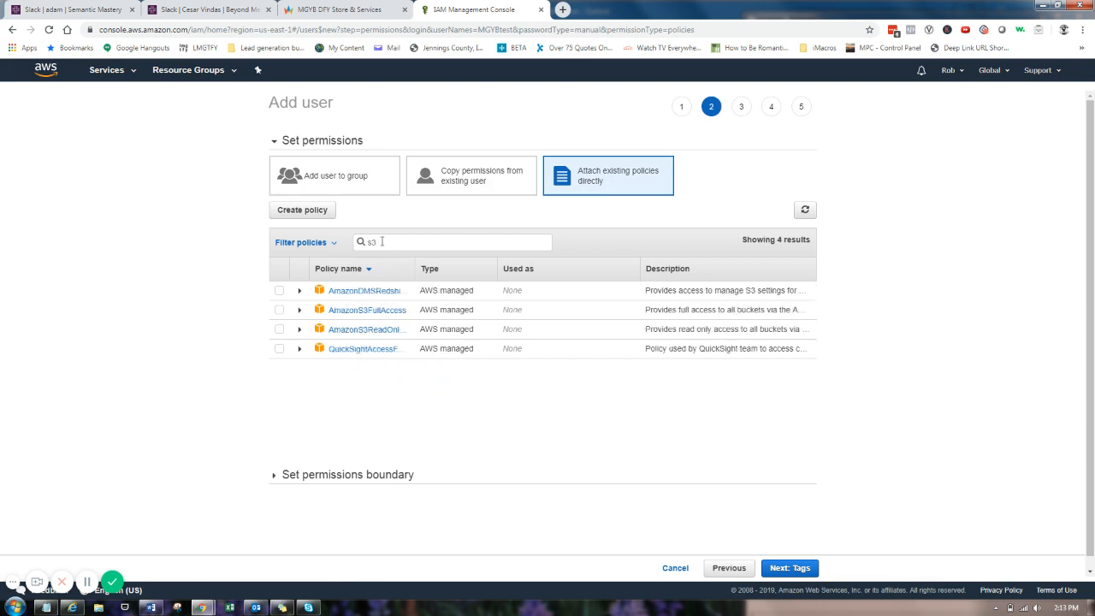
click(279, 310)
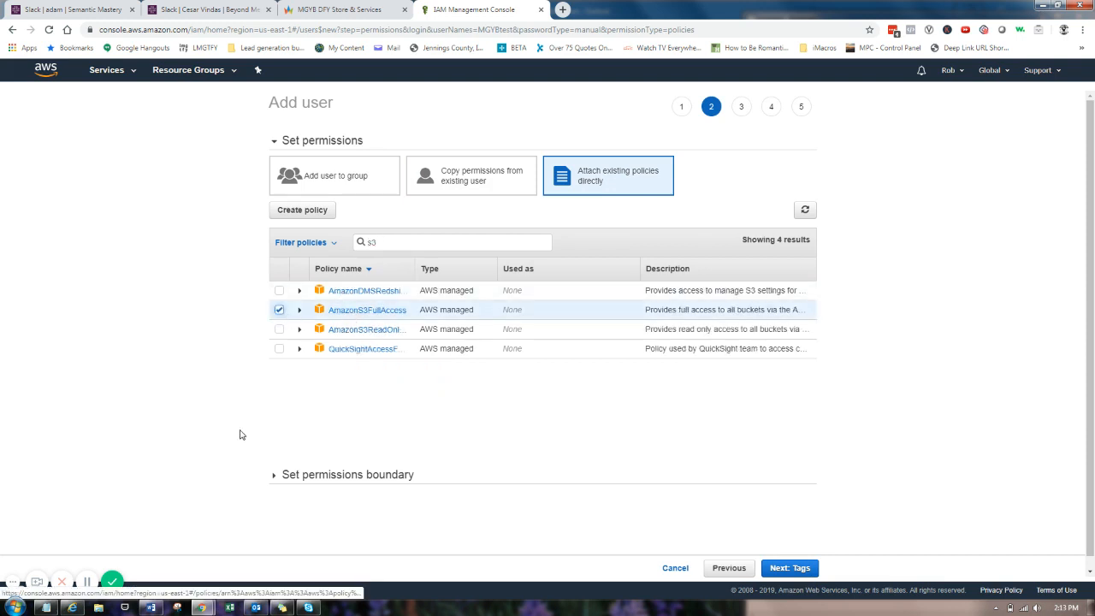
Step: Set a permissions boundary for the user with the AmazonS3FullAccess policy
scroll(240, 435, down, 1)
click(274, 468)
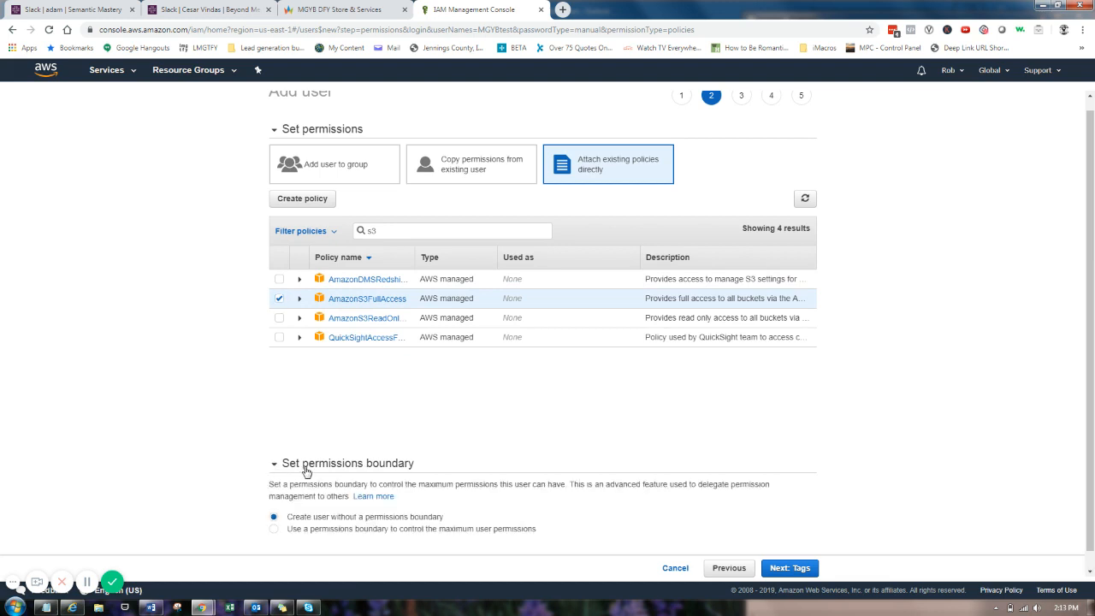
scroll(228, 417, down, 1)
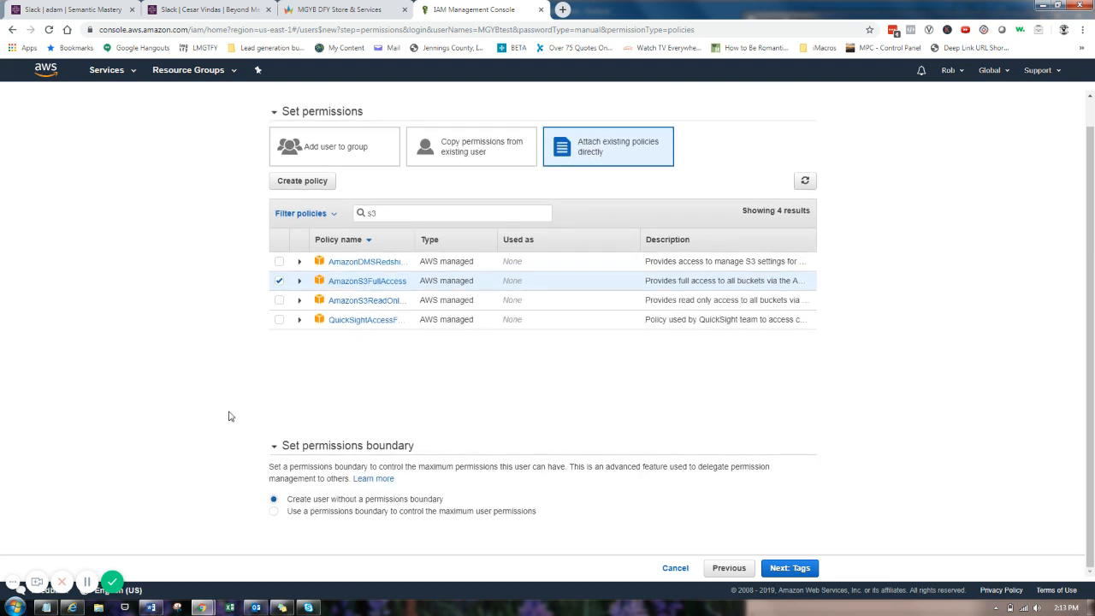
click(274, 511)
scroll(267, 439, down, 3)
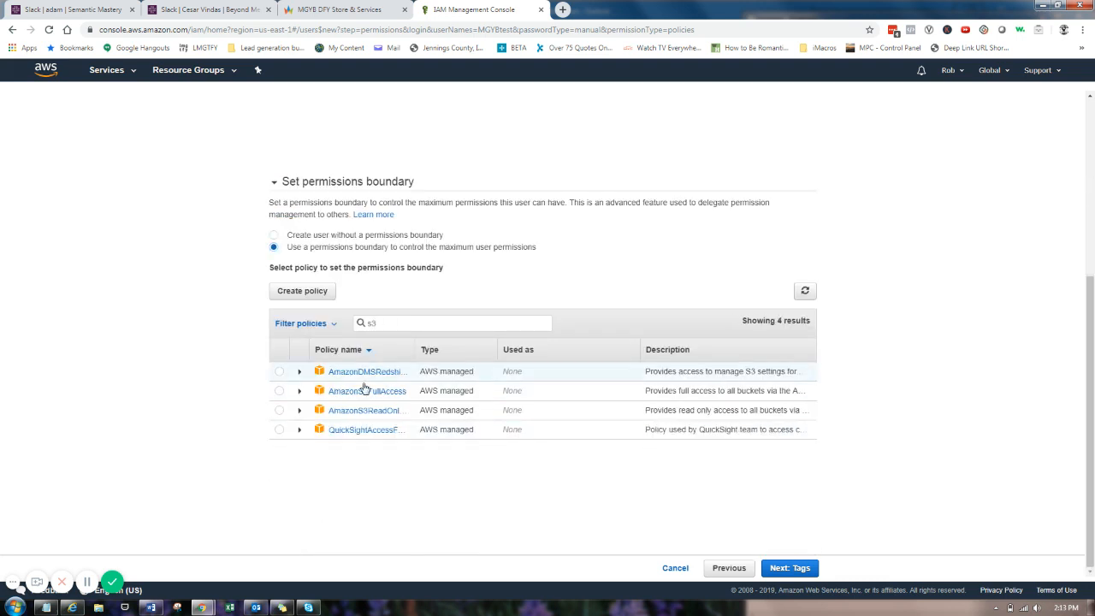
click(279, 391)
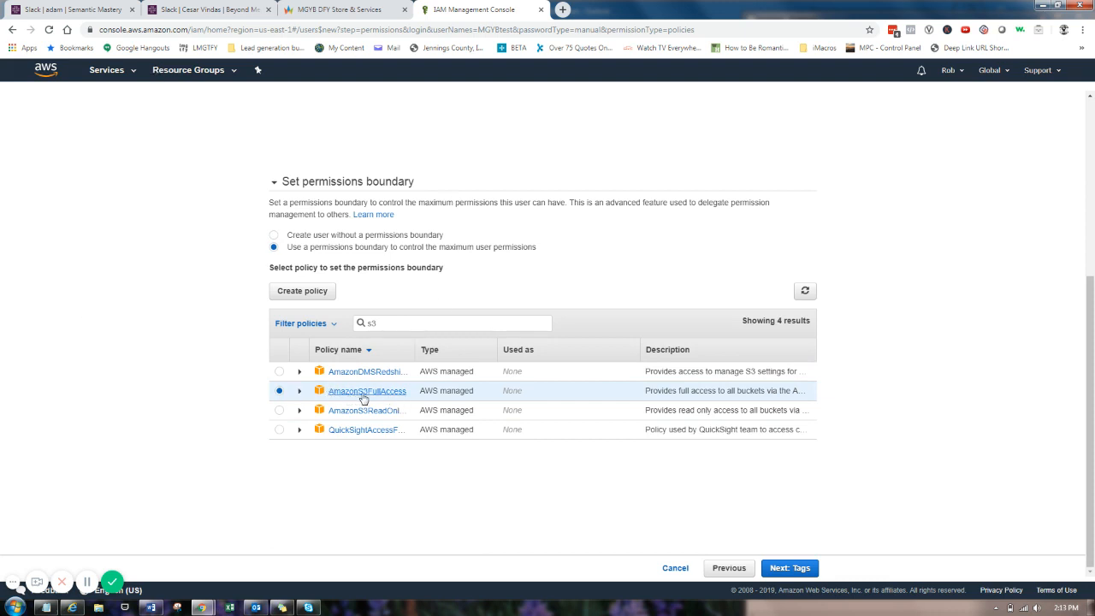
Step: Continue without adding tags and create the user from the review page
click(776, 570)
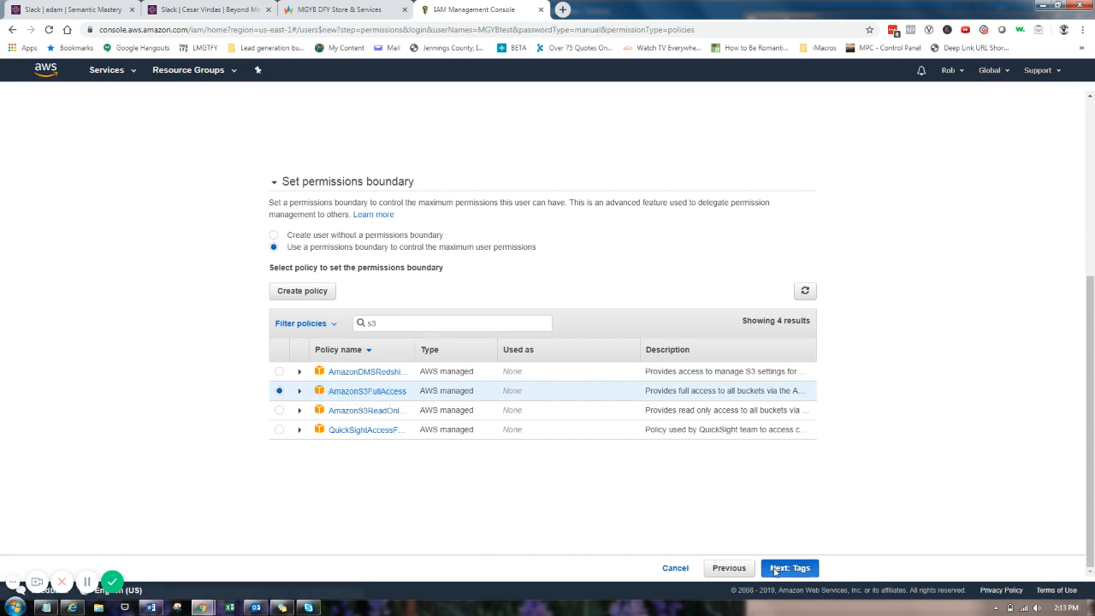
click(766, 569)
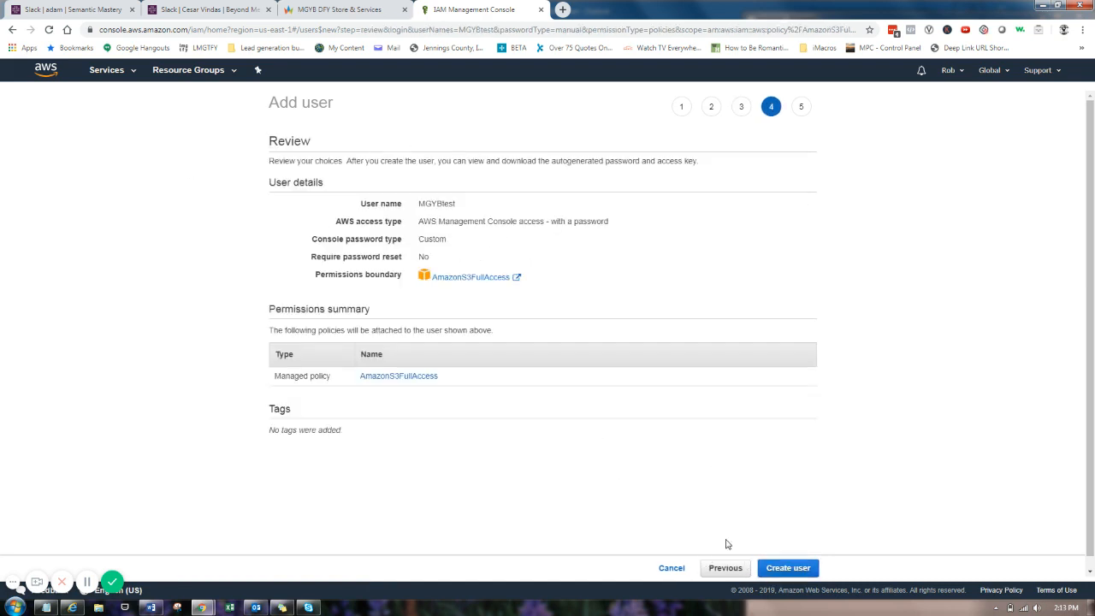
click(778, 570)
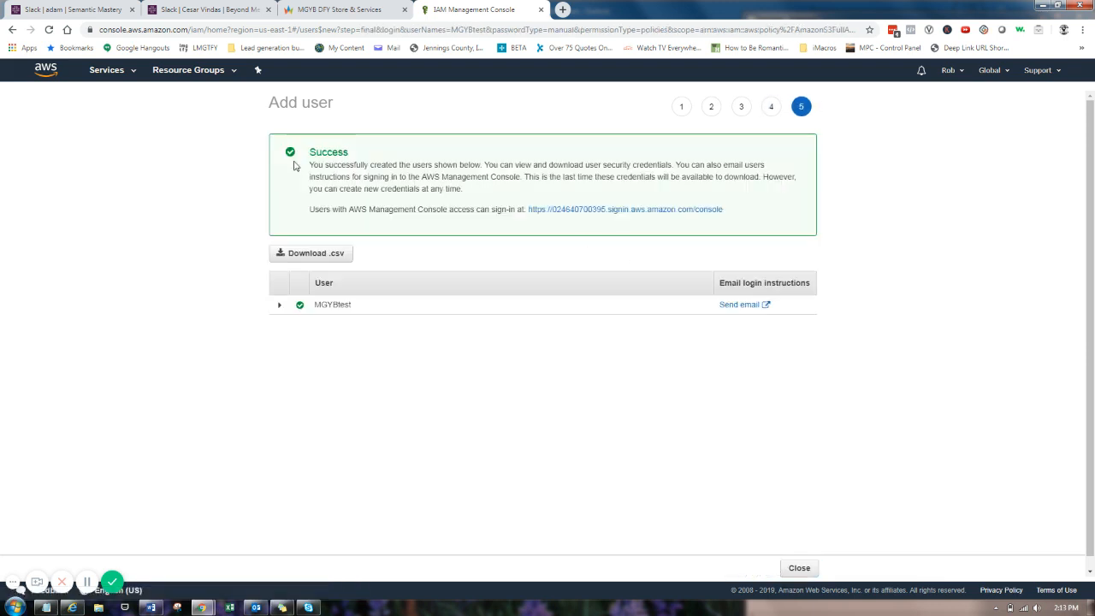
Step: Copy the console sign-in URL onto the URL line of the Notepad note and close the Add user wizard
drag(725, 210, 531, 211)
right_click(532, 213)
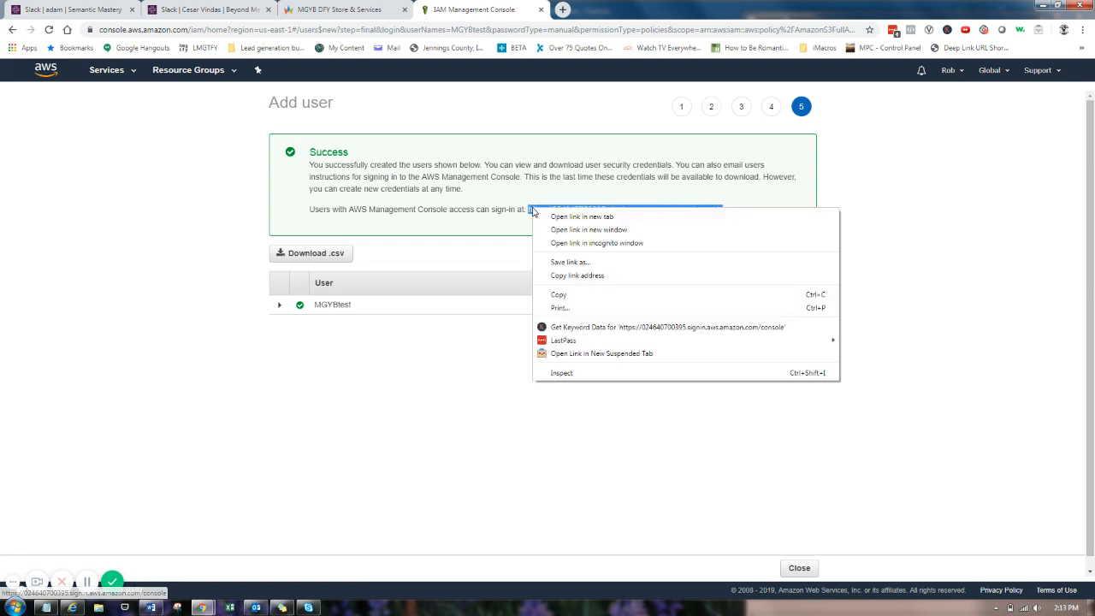
click(560, 296)
click(46, 608)
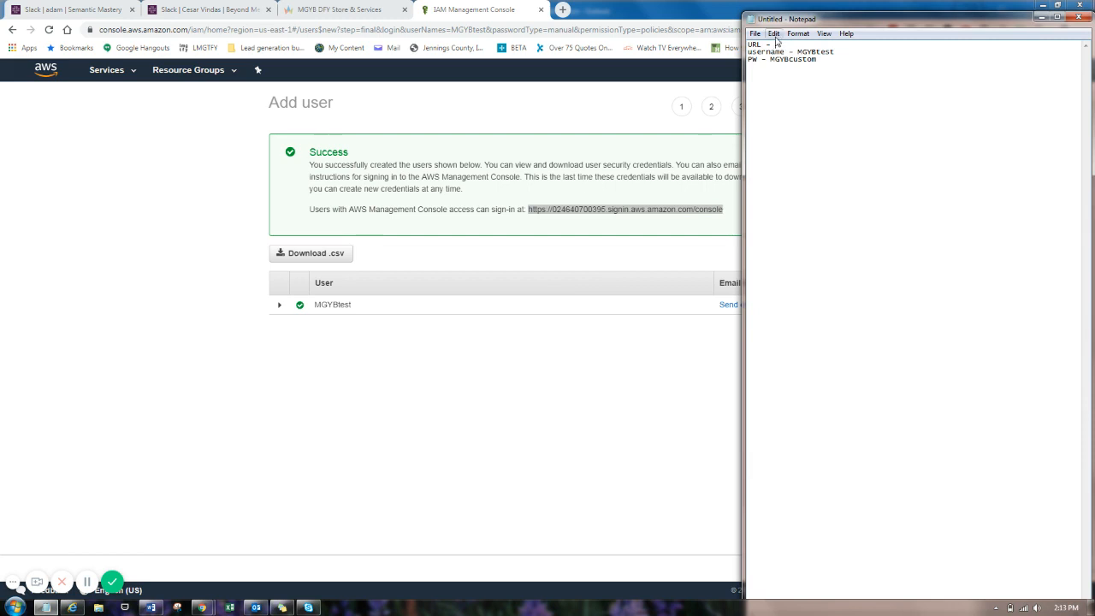
key(ctrl+v)
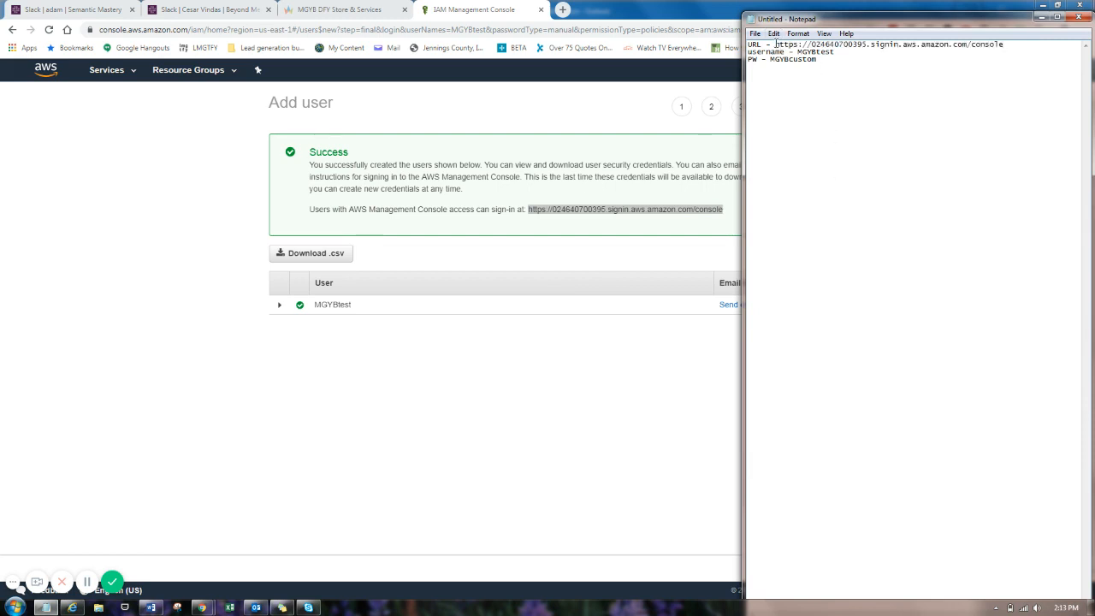
click(505, 481)
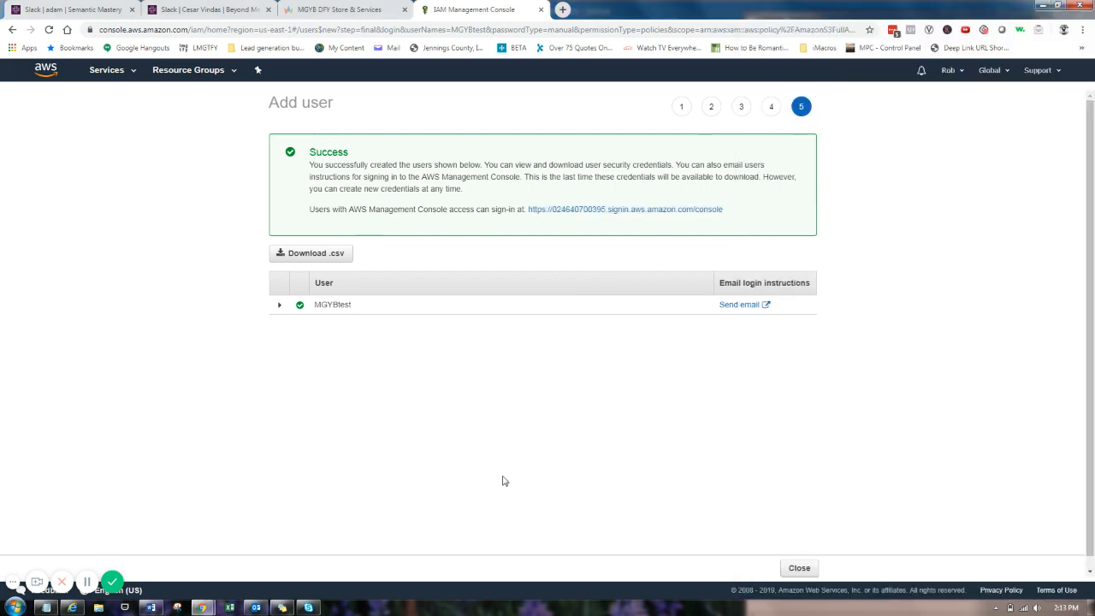
click(799, 571)
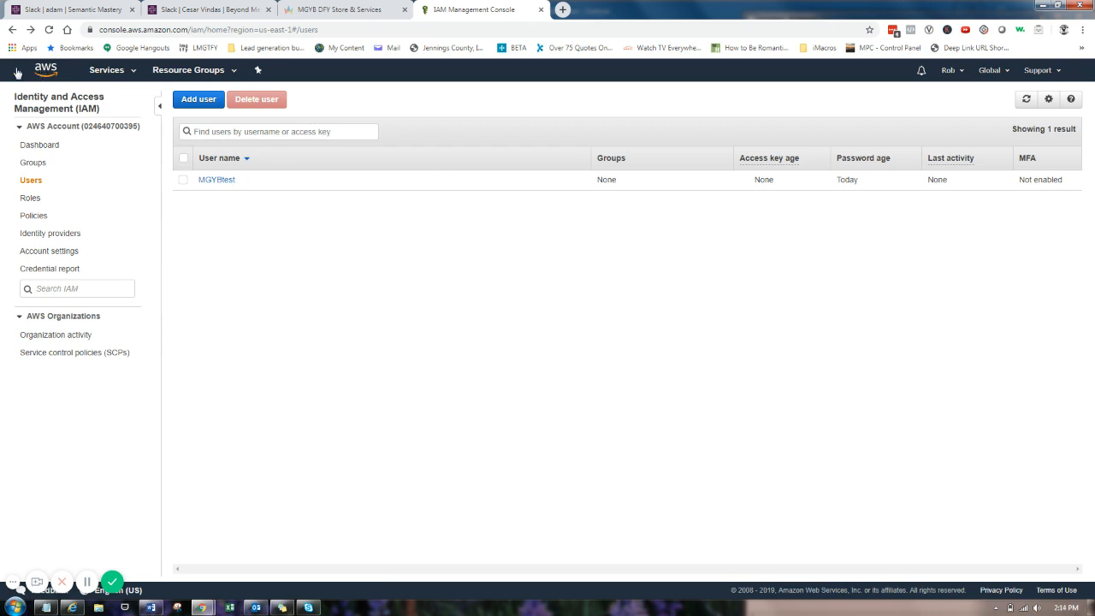
Step: Open the console access settings from the security credentials of the MGYBtest user
click(224, 180)
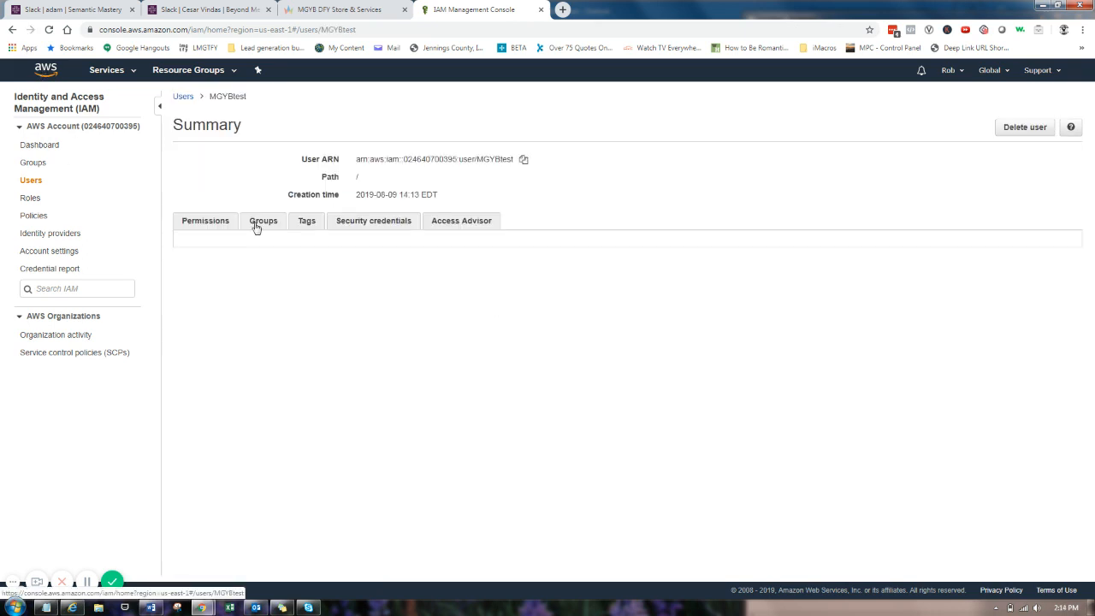
click(34, 180)
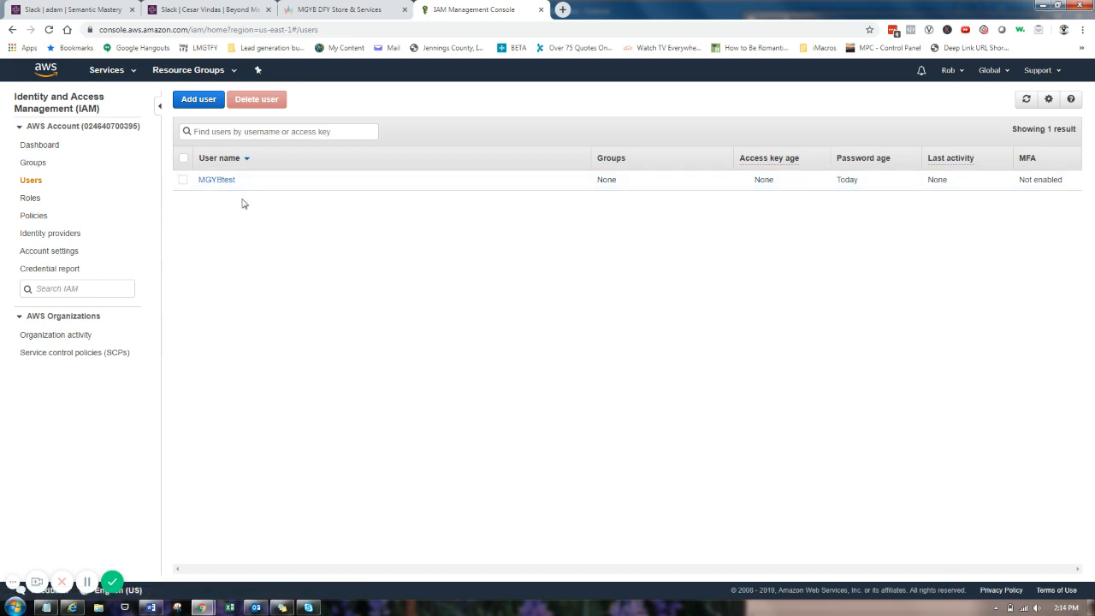
click(221, 179)
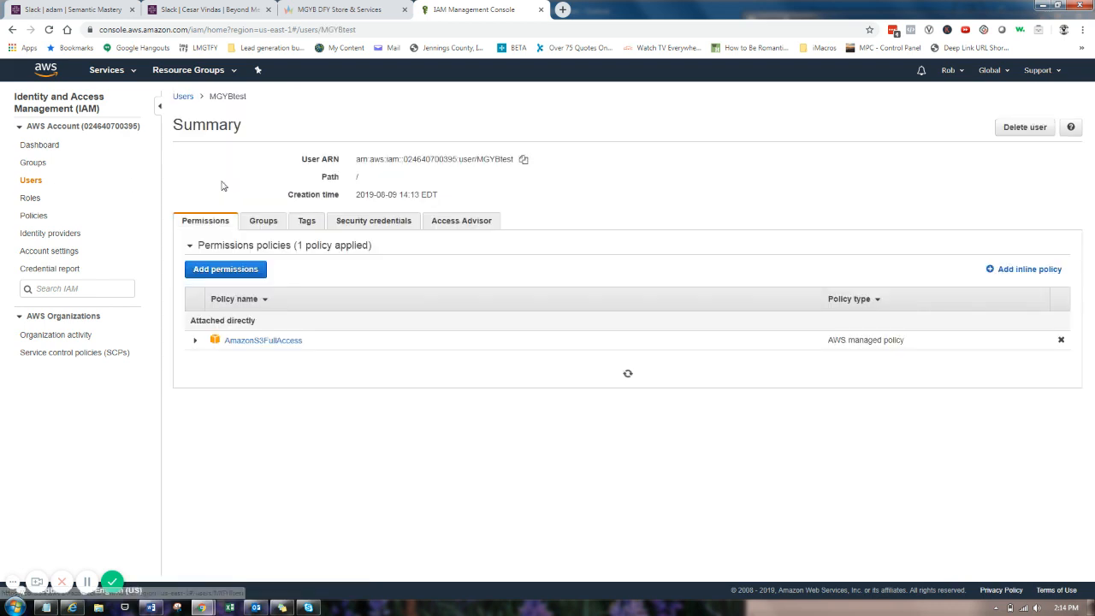
click(358, 223)
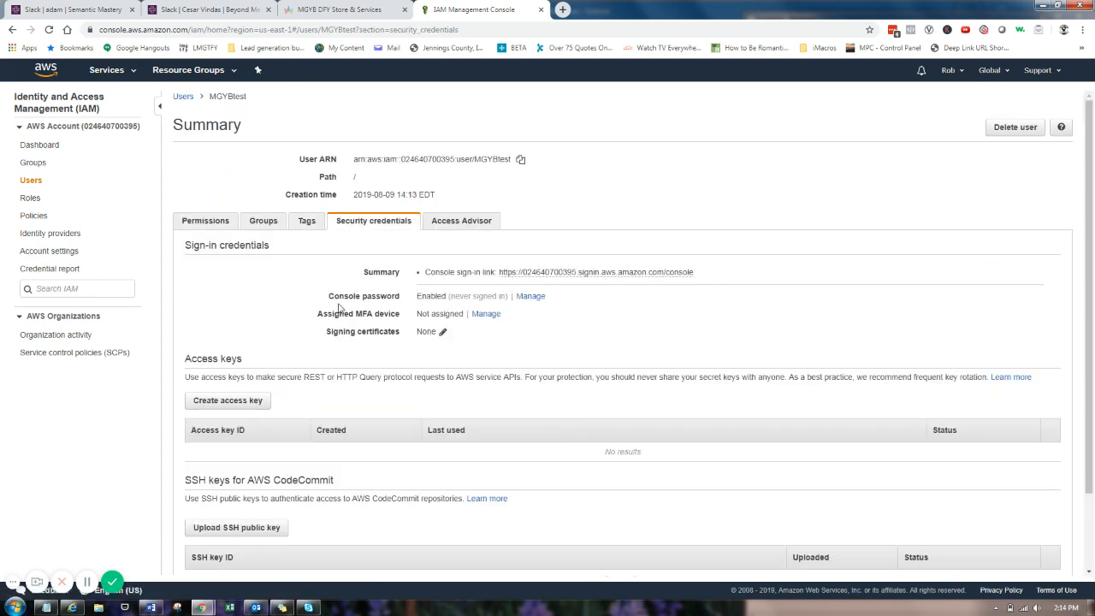
drag(323, 298, 553, 297)
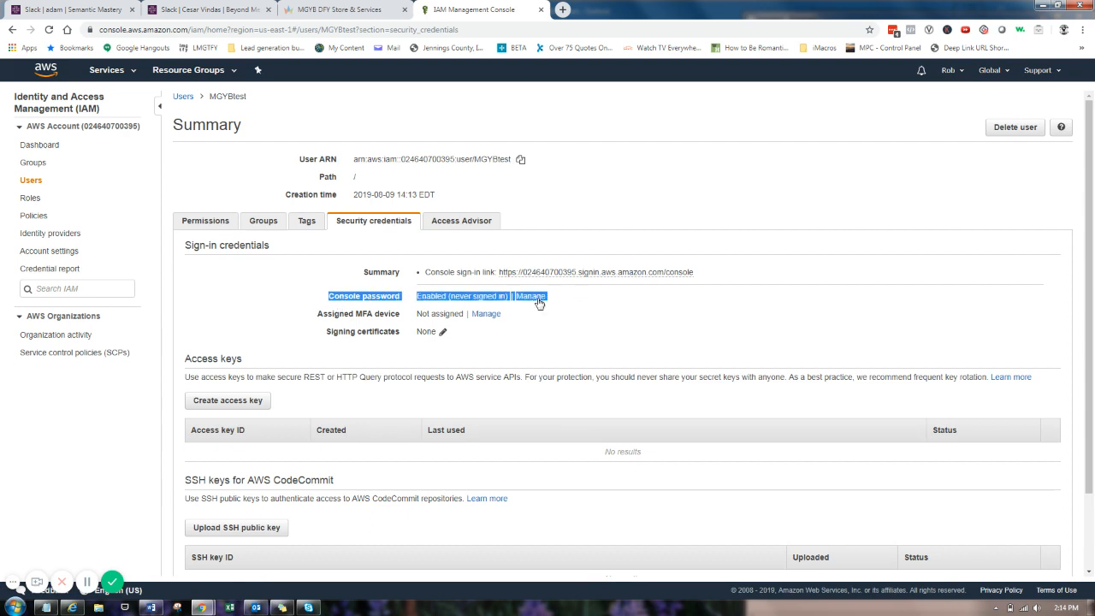
click(531, 296)
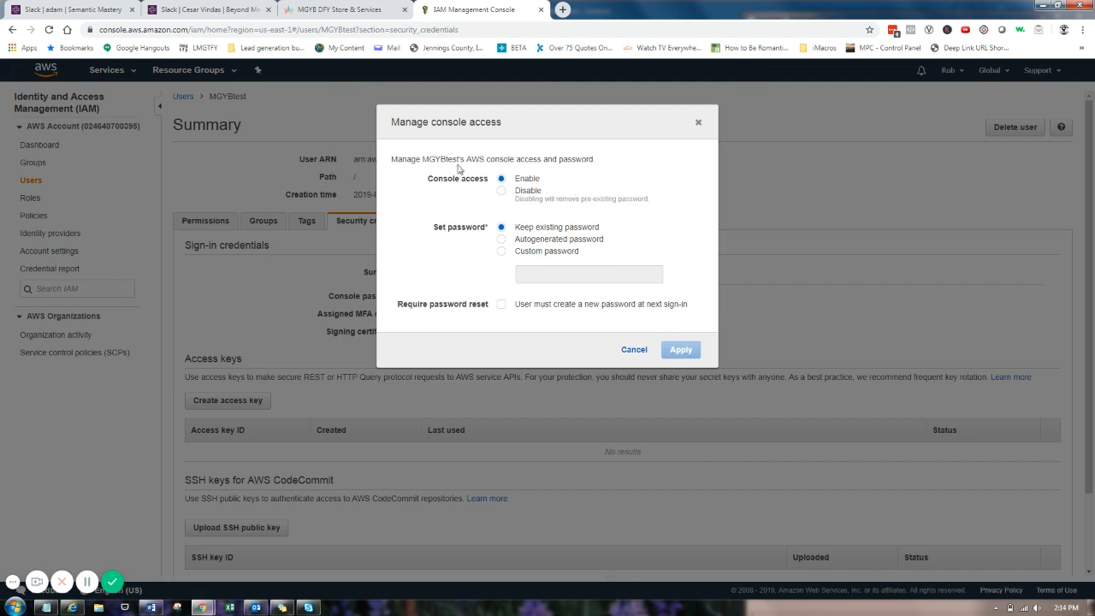
Step: Set a custom console password for MGYBtest using the password recorded in the Notepad note, show it for checking, and apply it
click(503, 252)
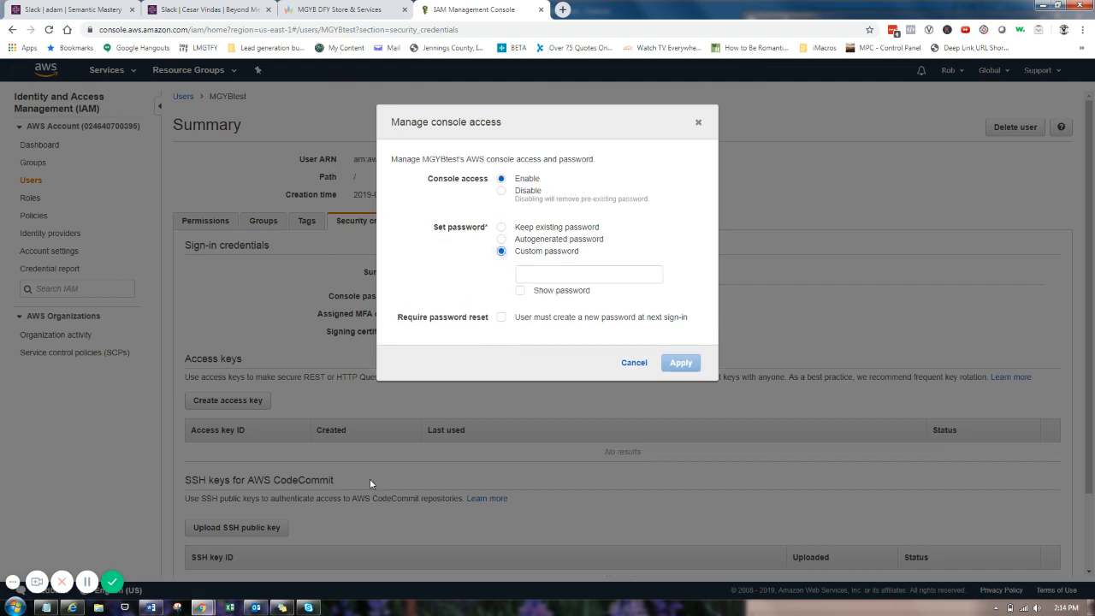
click(47, 608)
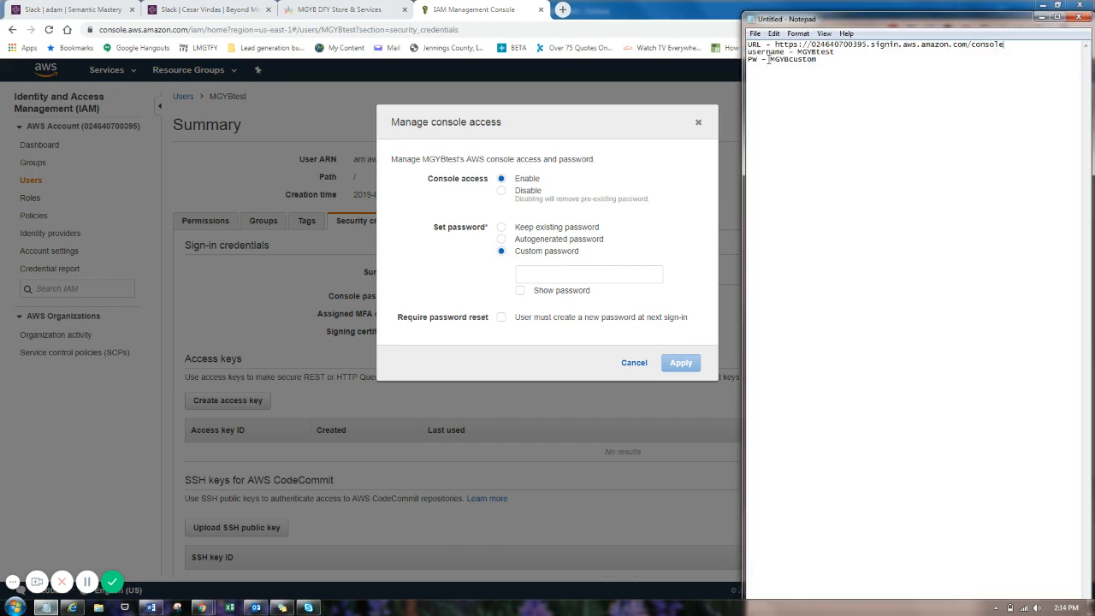
drag(771, 59, 816, 60)
right_click(817, 59)
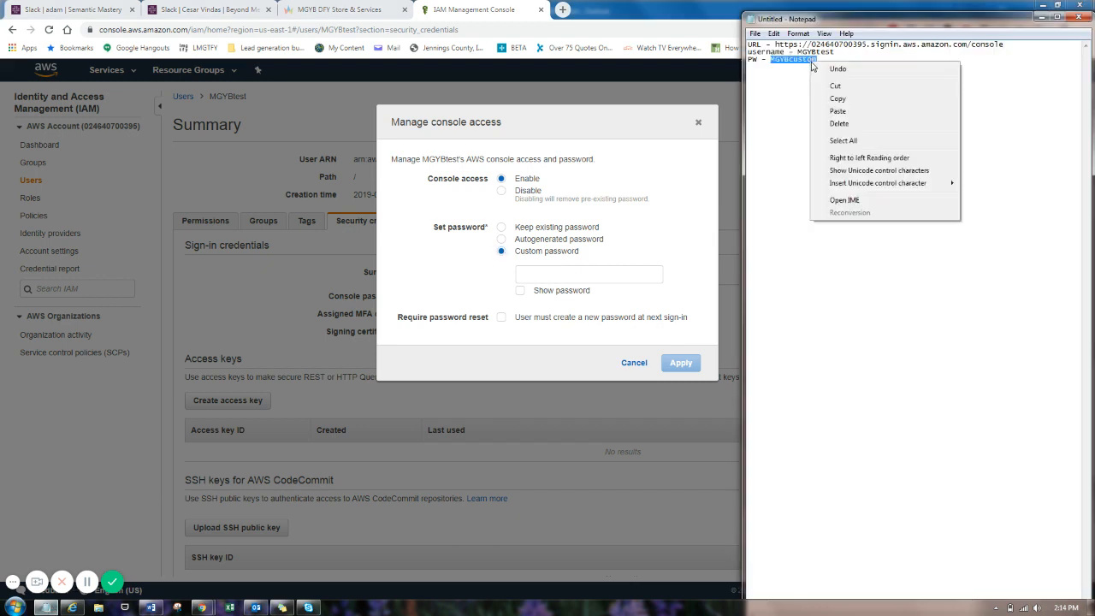
click(843, 99)
click(547, 275)
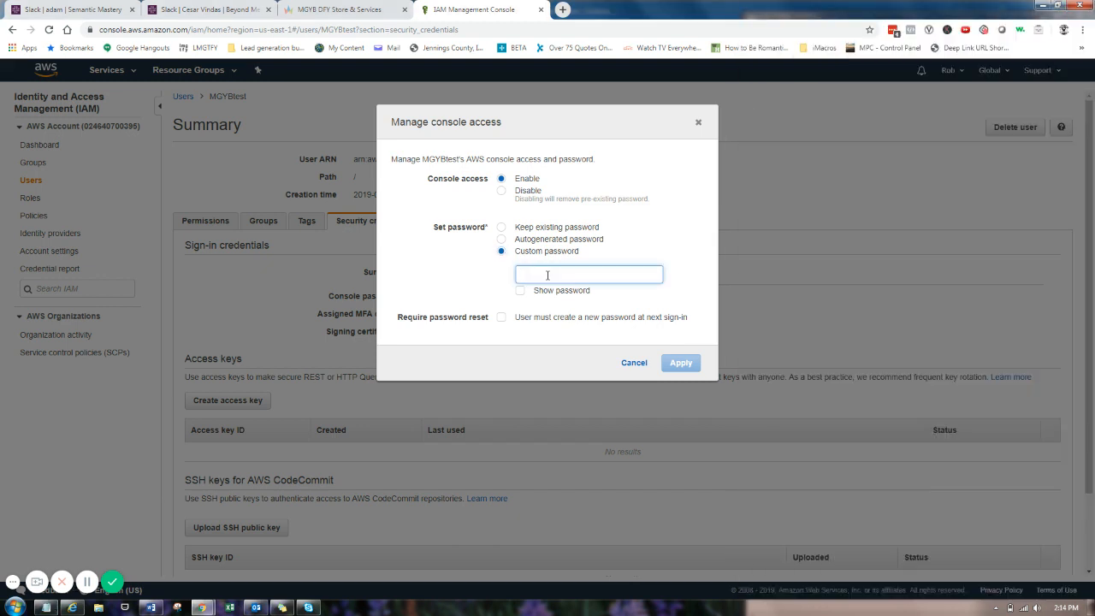
key(ctrl+v)
click(521, 291)
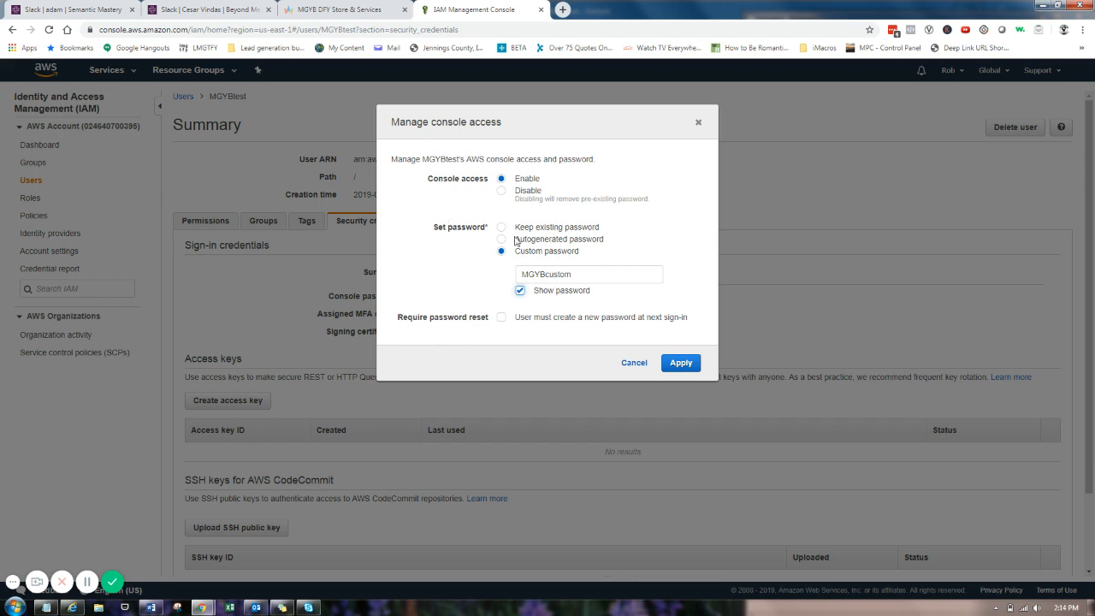
click(683, 364)
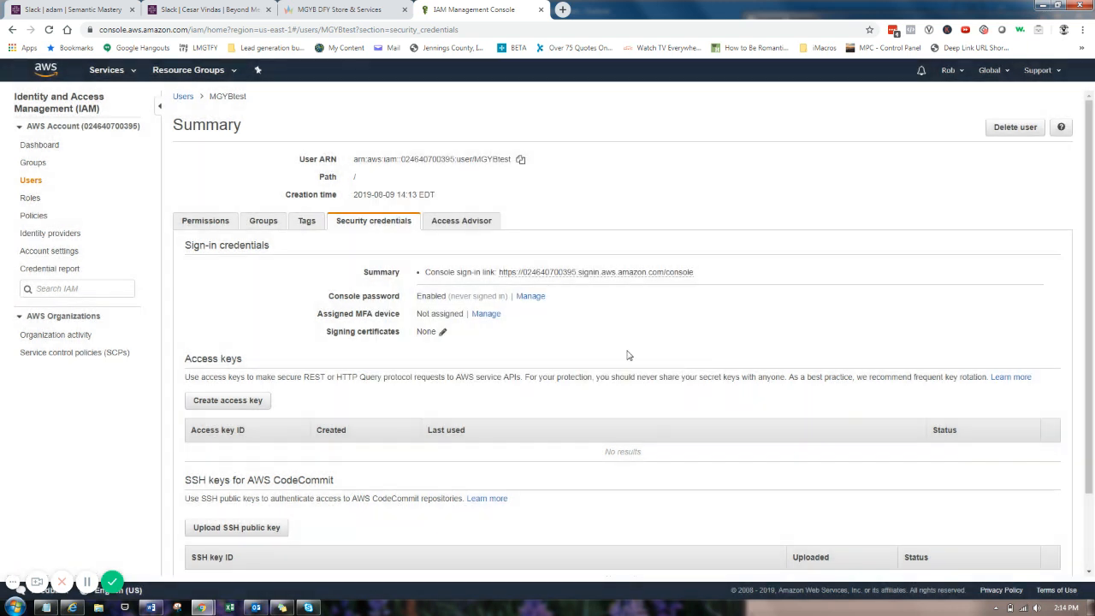
Step: Check the permissions policies attached to MGYBtest and sign out of the AWS account
click(32, 181)
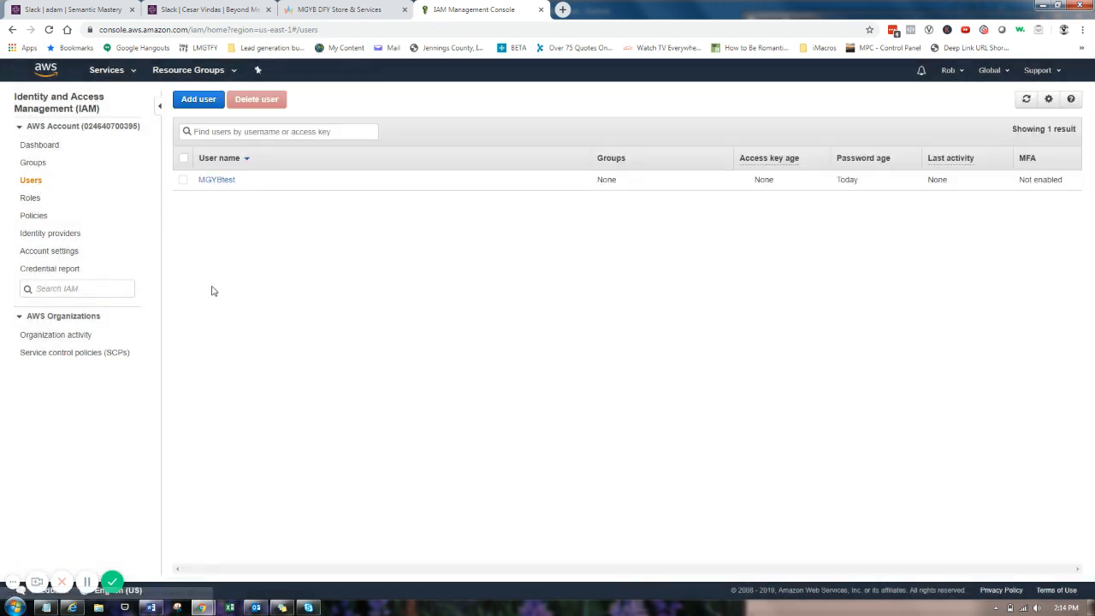
click(215, 181)
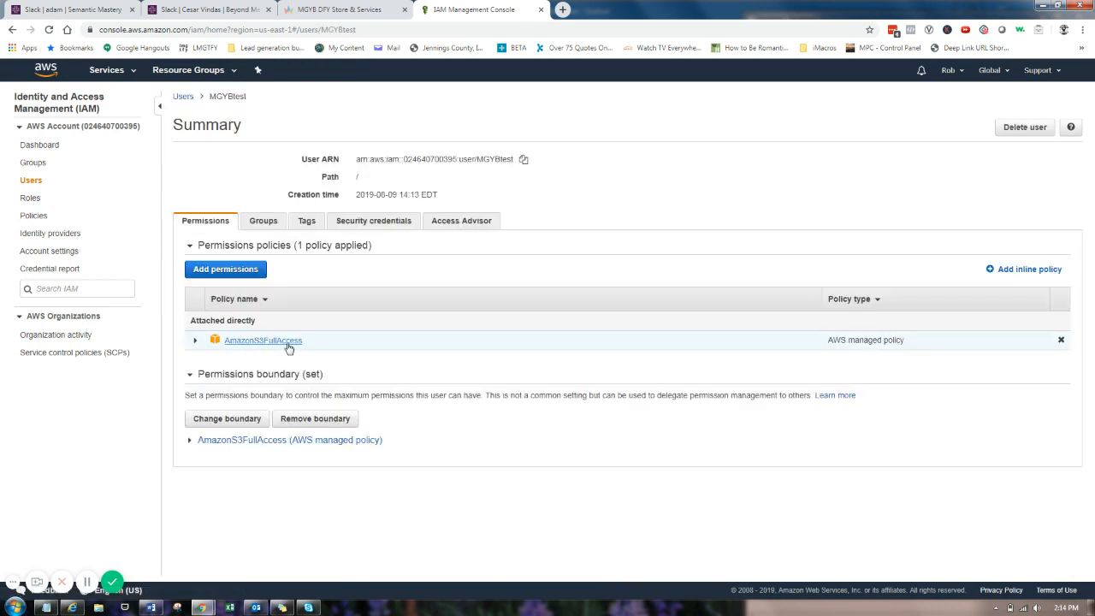
click(950, 70)
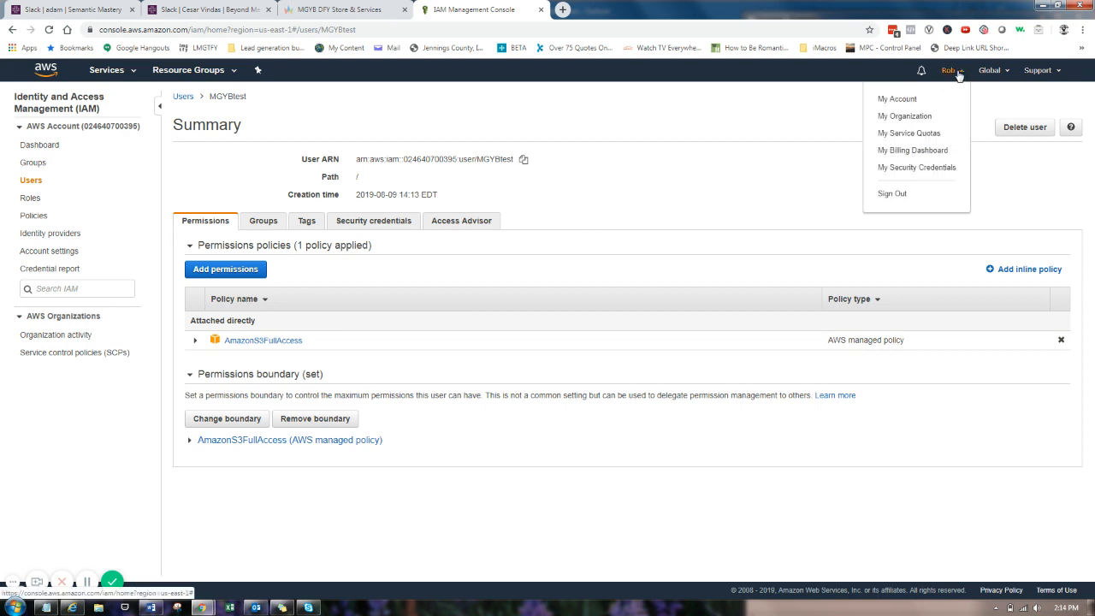
click(890, 194)
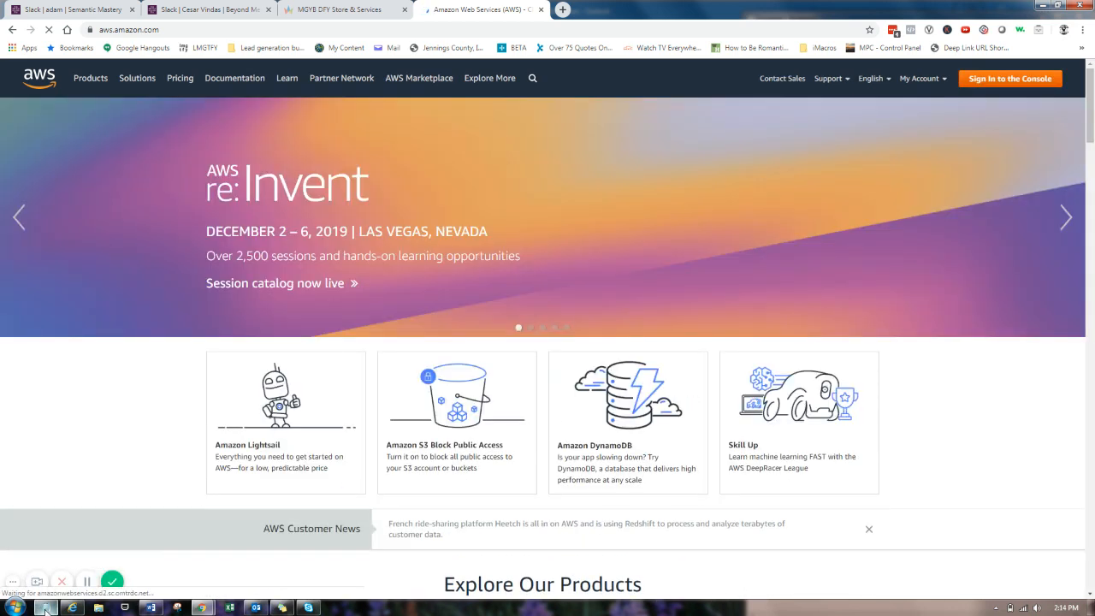
Step: Copy the console sign-in URL from the Notepad note and open it in the current browser tab
click(46, 607)
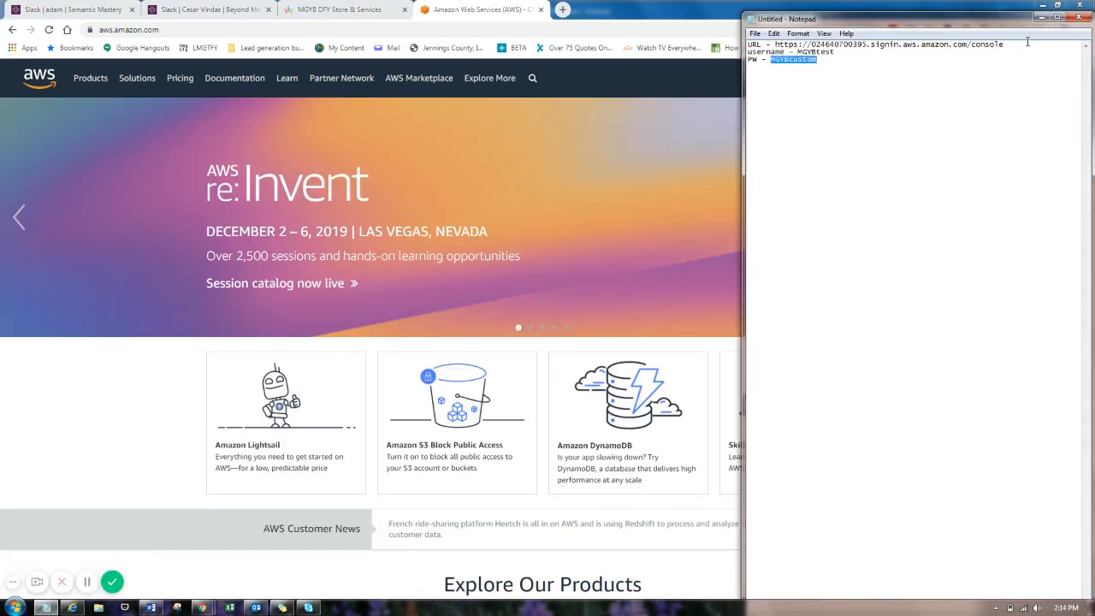
drag(1003, 44, 779, 45)
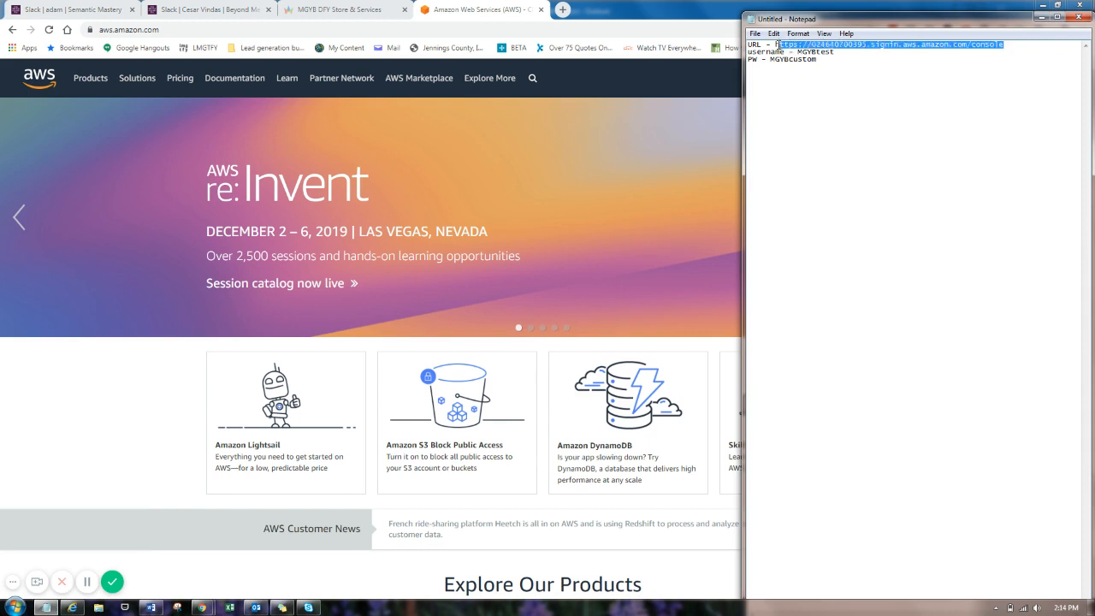
right_click(778, 44)
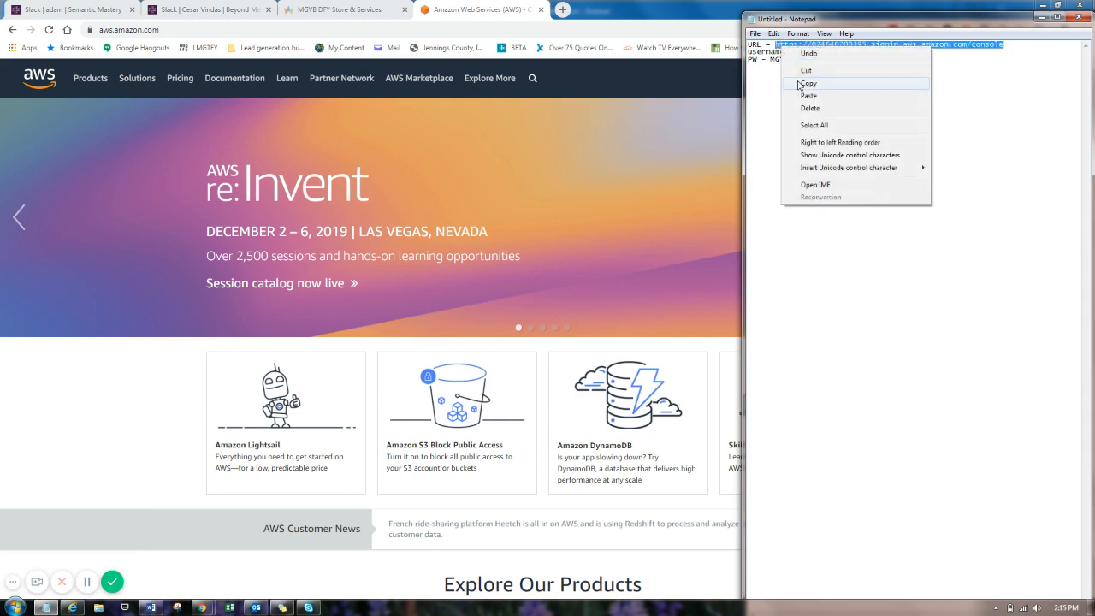
click(804, 83)
click(537, 31)
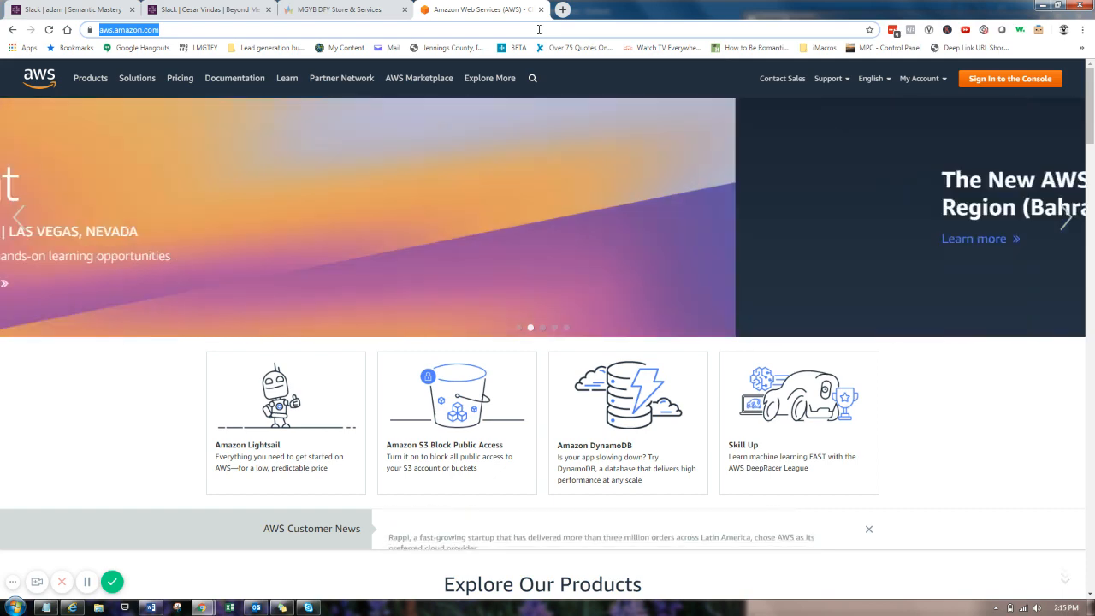
key(ctrl+v)
key(Return)
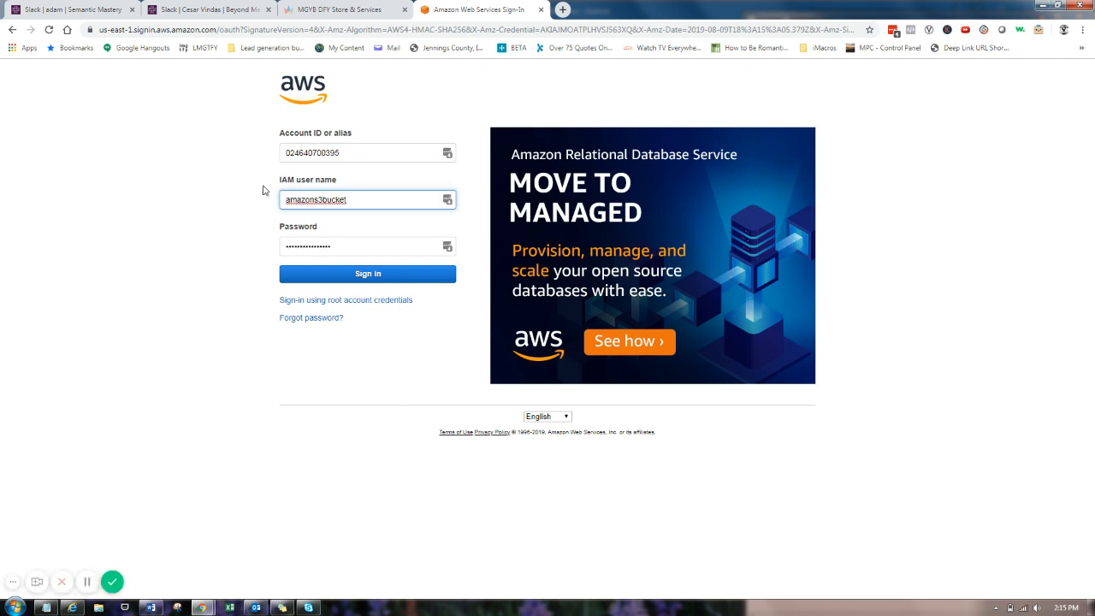
Step: Replace the prefilled IAM user name on the sign-in form with MGYBtest copied from the Notepad note
drag(285, 152, 341, 153)
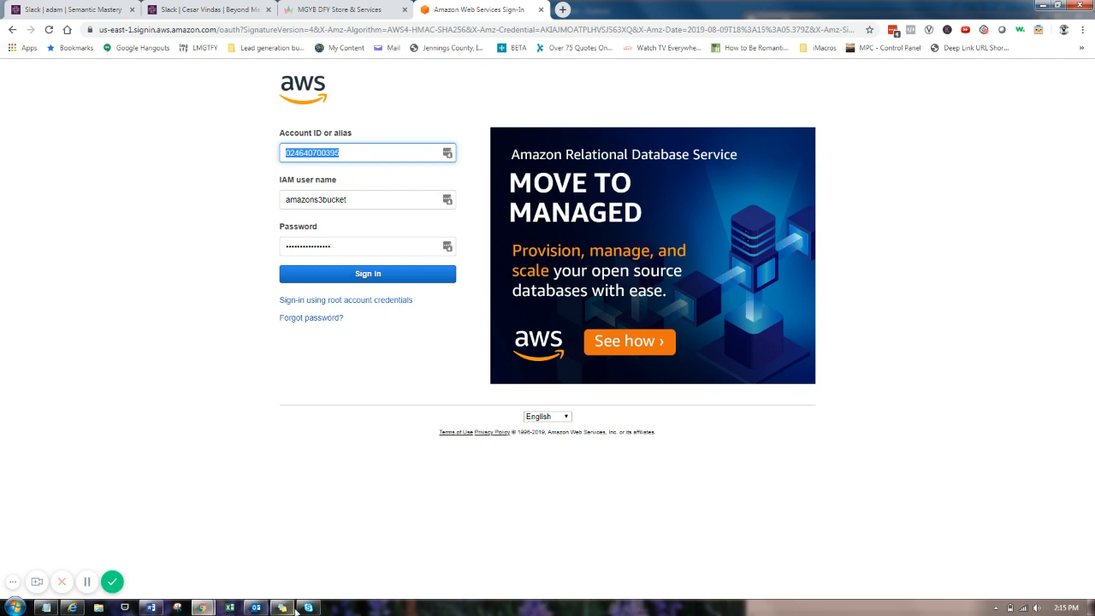
click(46, 607)
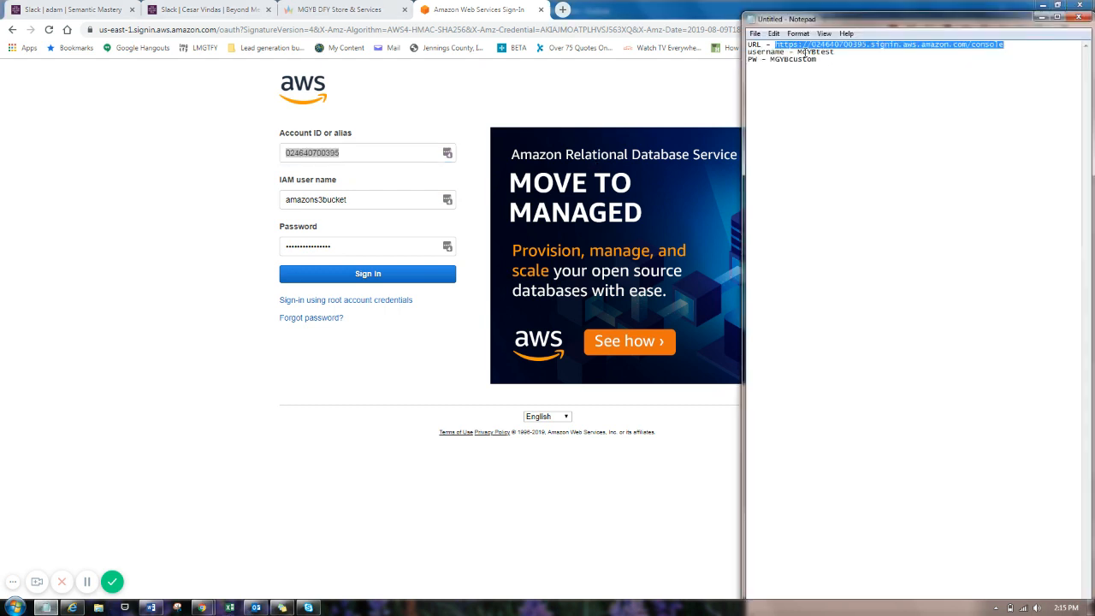
drag(799, 51, 832, 57)
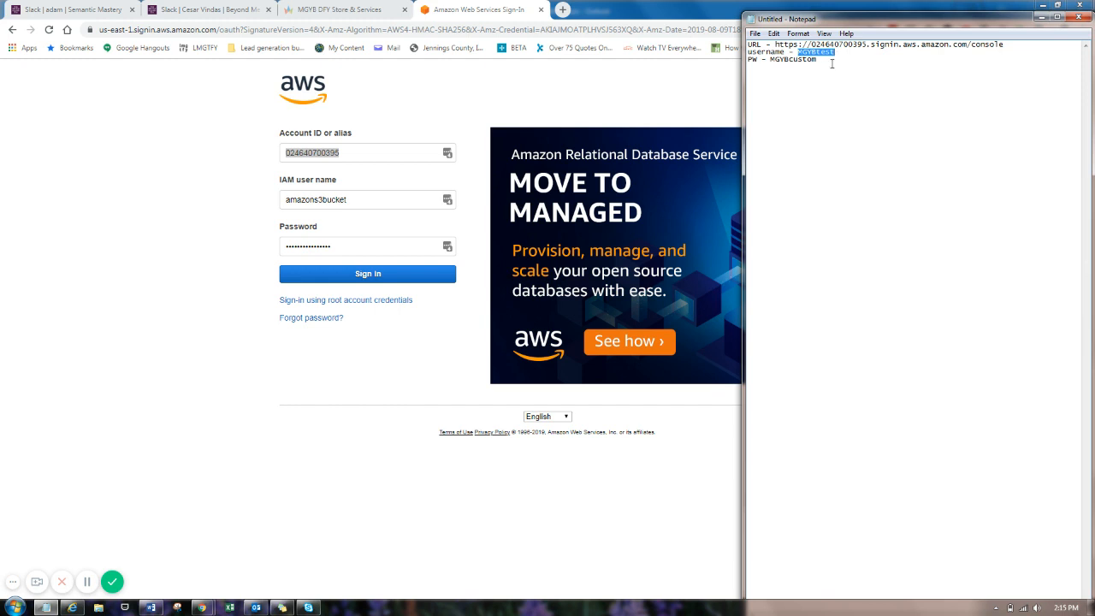
double_click(310, 200)
key(ctrl+v)
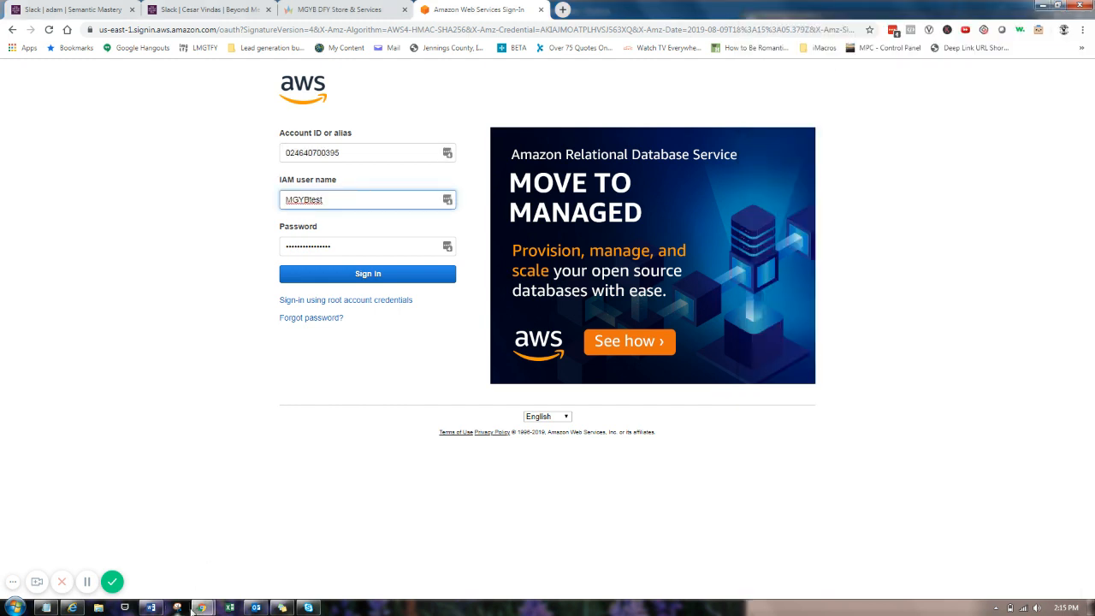
Step: Fill in the account password copied from the Notepad note, sign in, and dismiss the browser popup
click(45, 608)
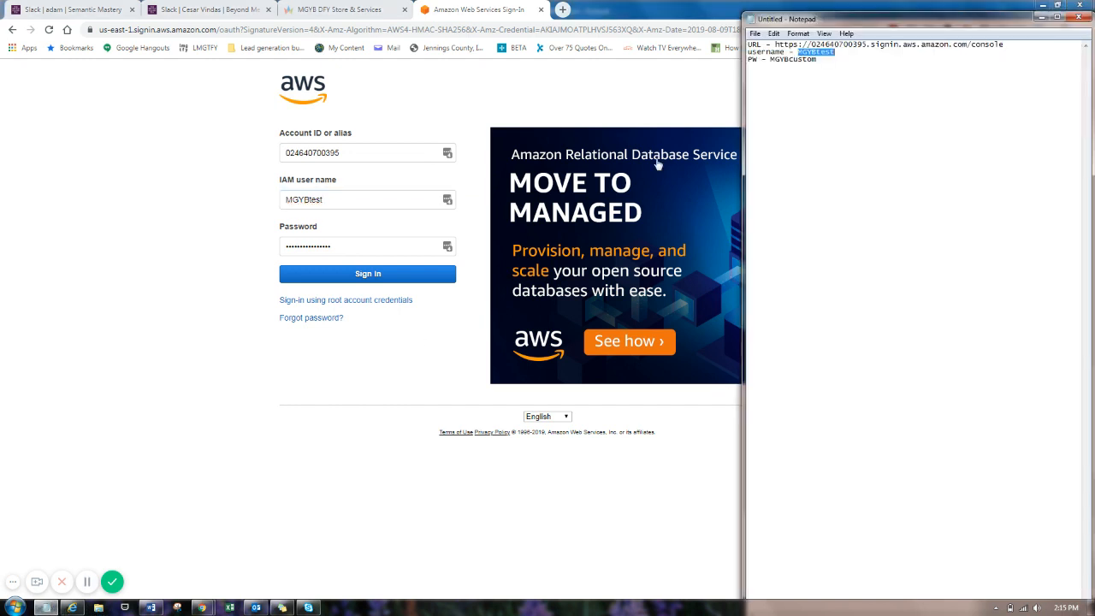
double_click(791, 59)
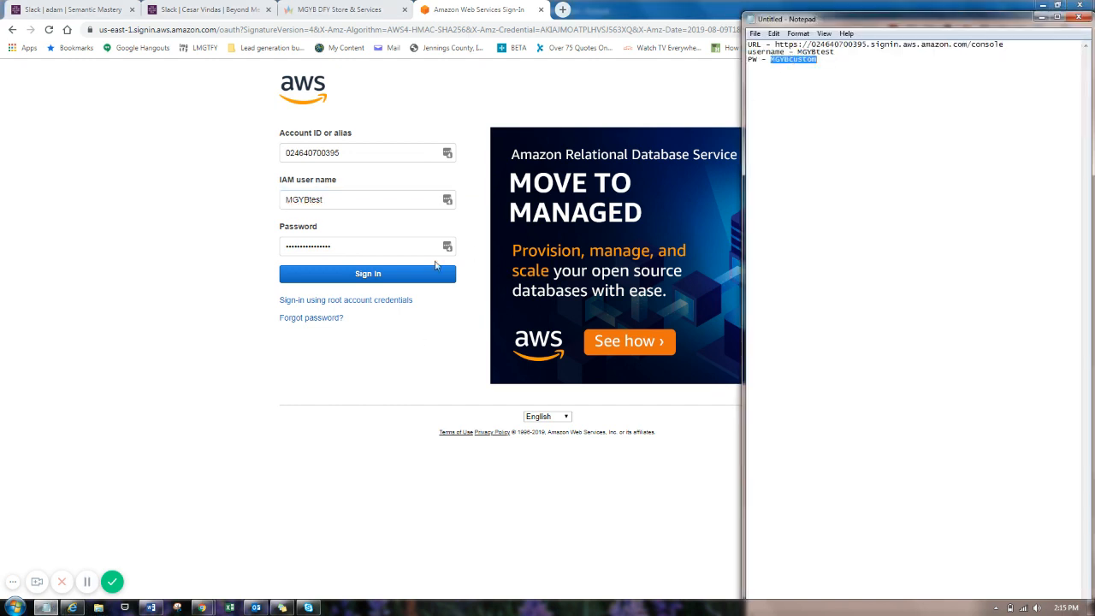
double_click(313, 246)
key(ctrl+v)
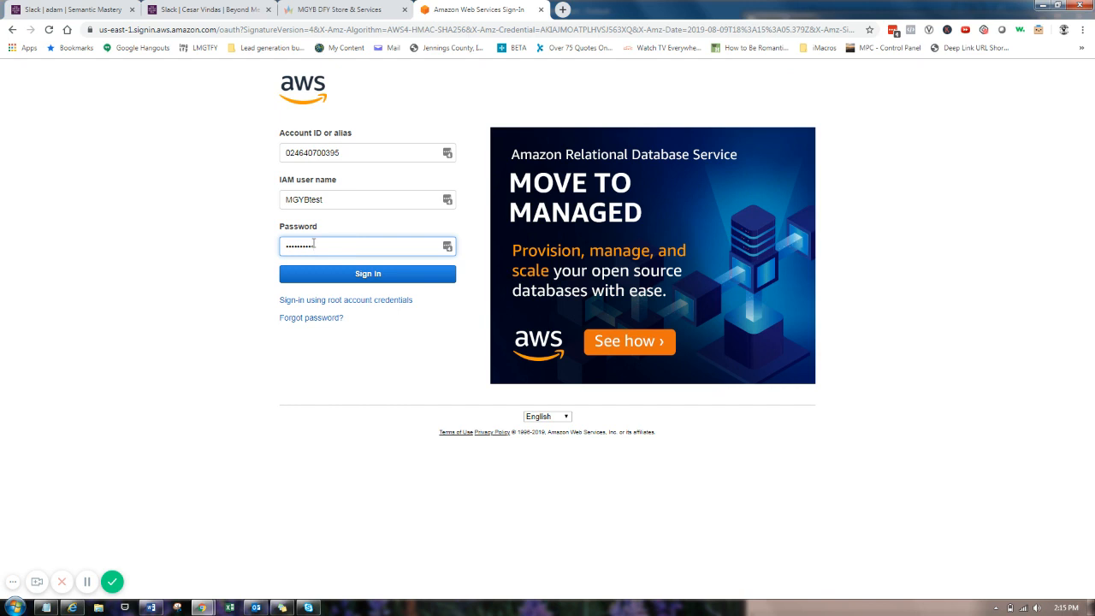
click(378, 279)
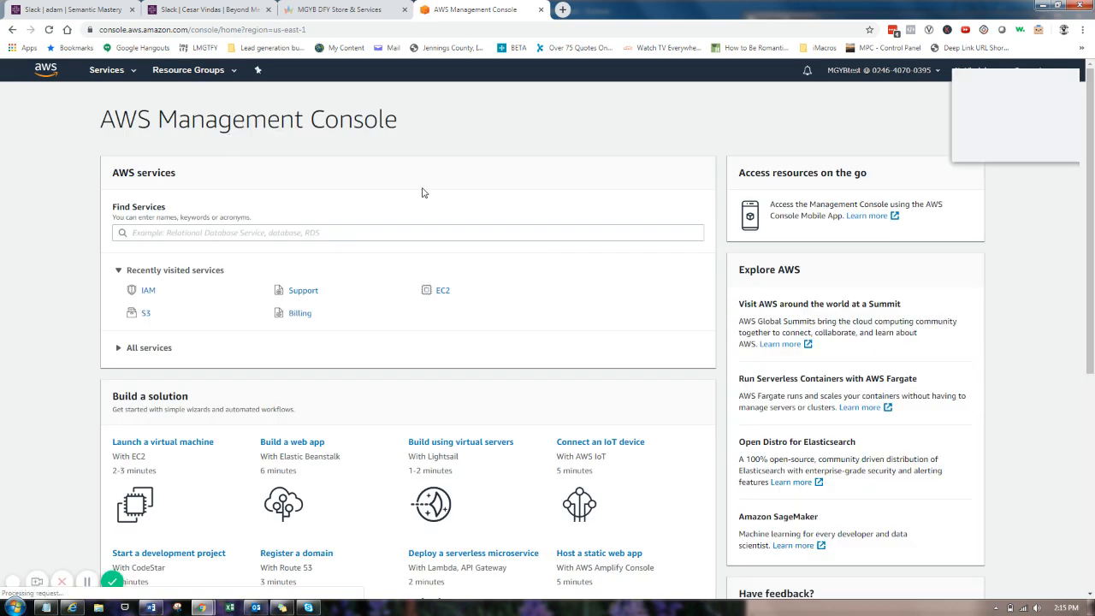
click(985, 145)
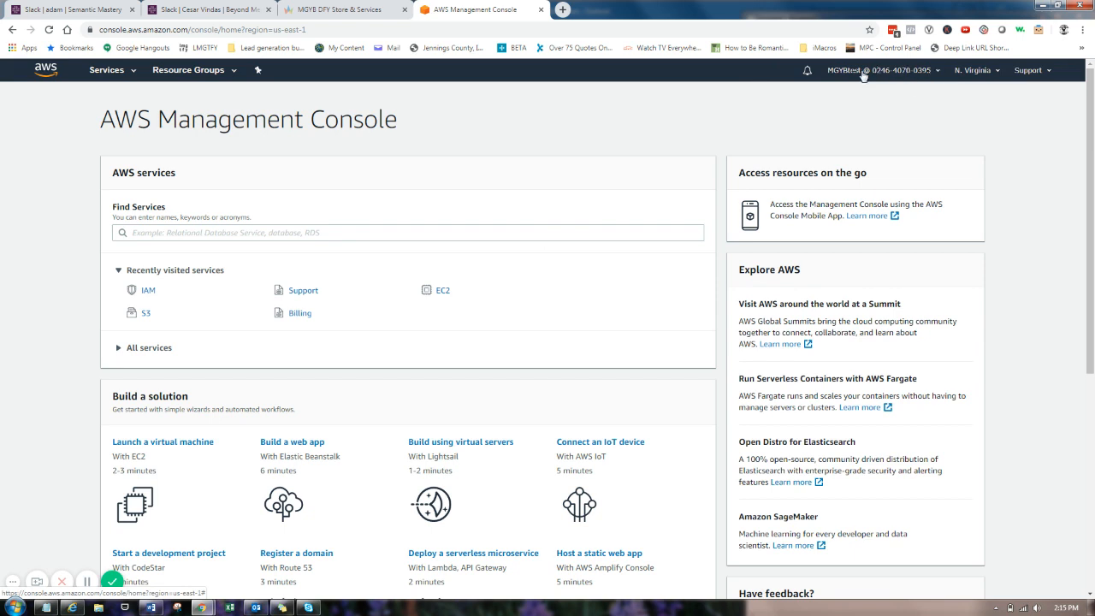
Step: Review the sign-in URL, user name and password recorded in the Notepad note and return to the console
click(914, 79)
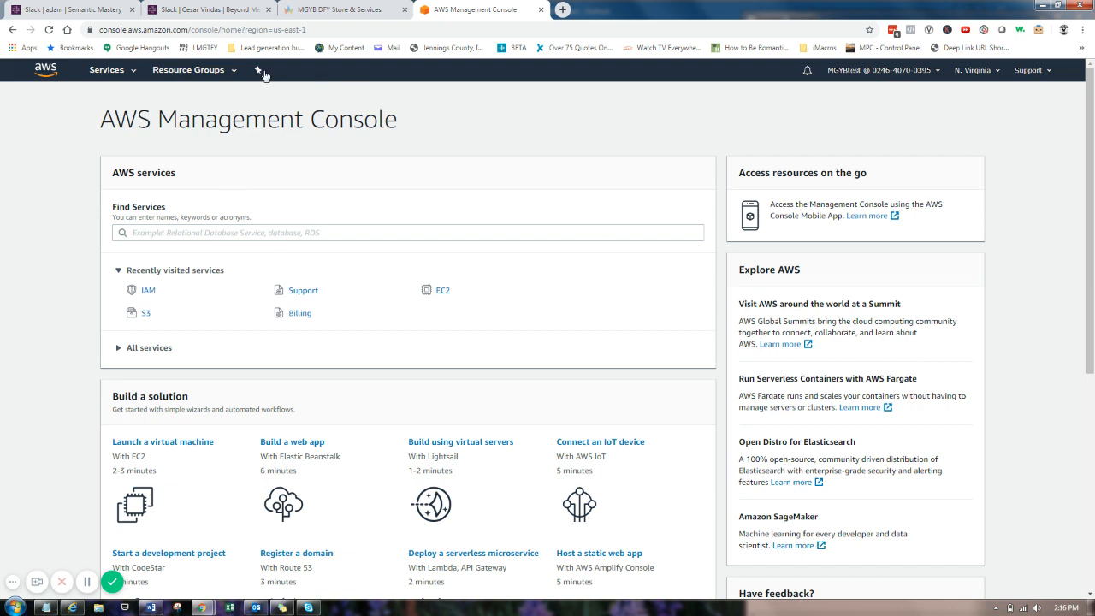
click(47, 607)
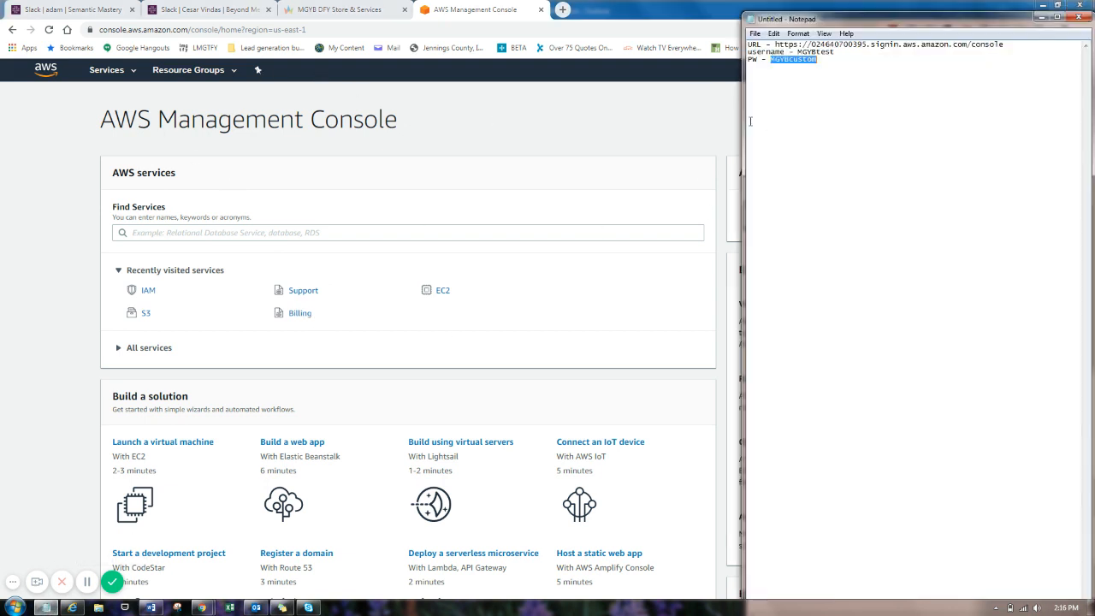
click(797, 45)
click(49, 313)
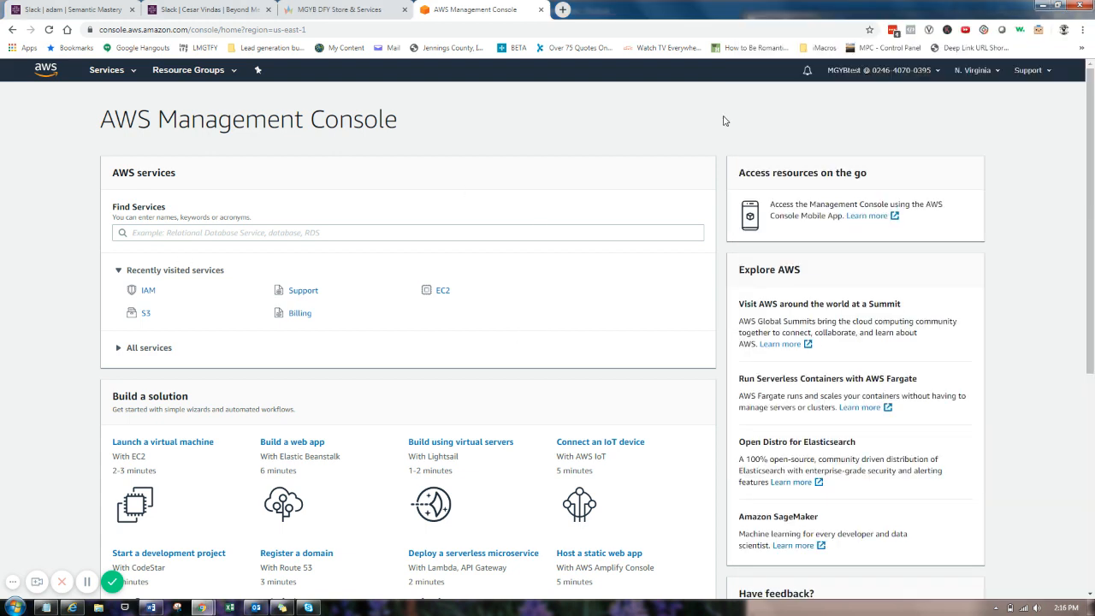